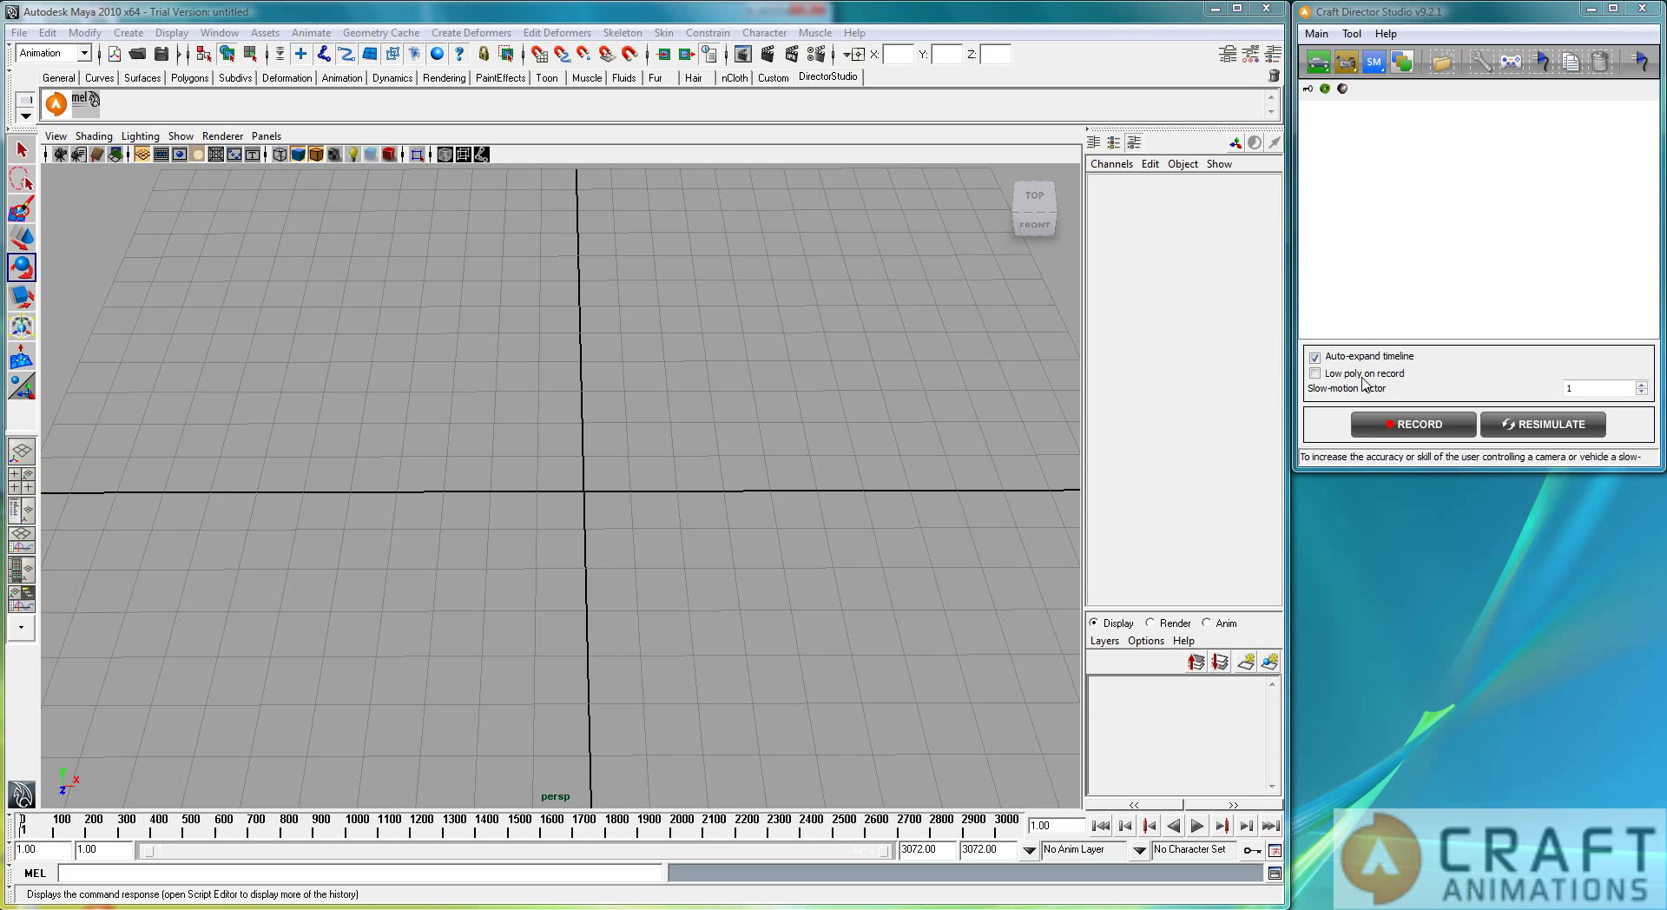
Step: Add a StateMachine rig from Craft Accessories, orbit to a low angle, and clear the cage selection
{"action": "left_click", "coordinate": [1374, 61]}
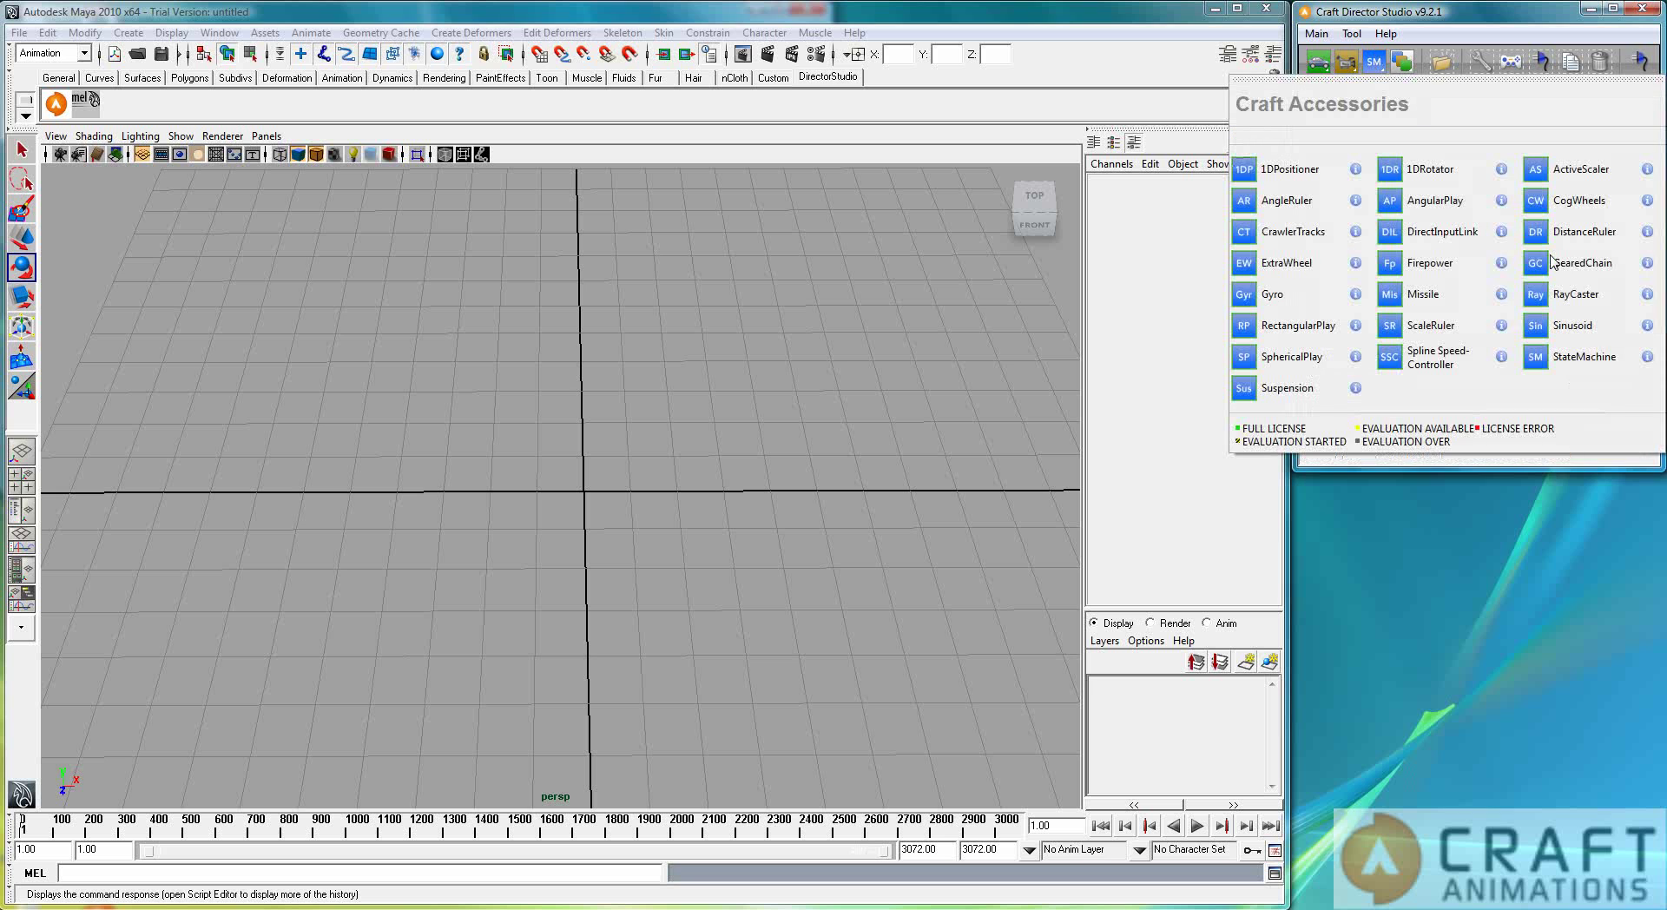
{"action": "left_click", "coordinate": [1585, 363]}
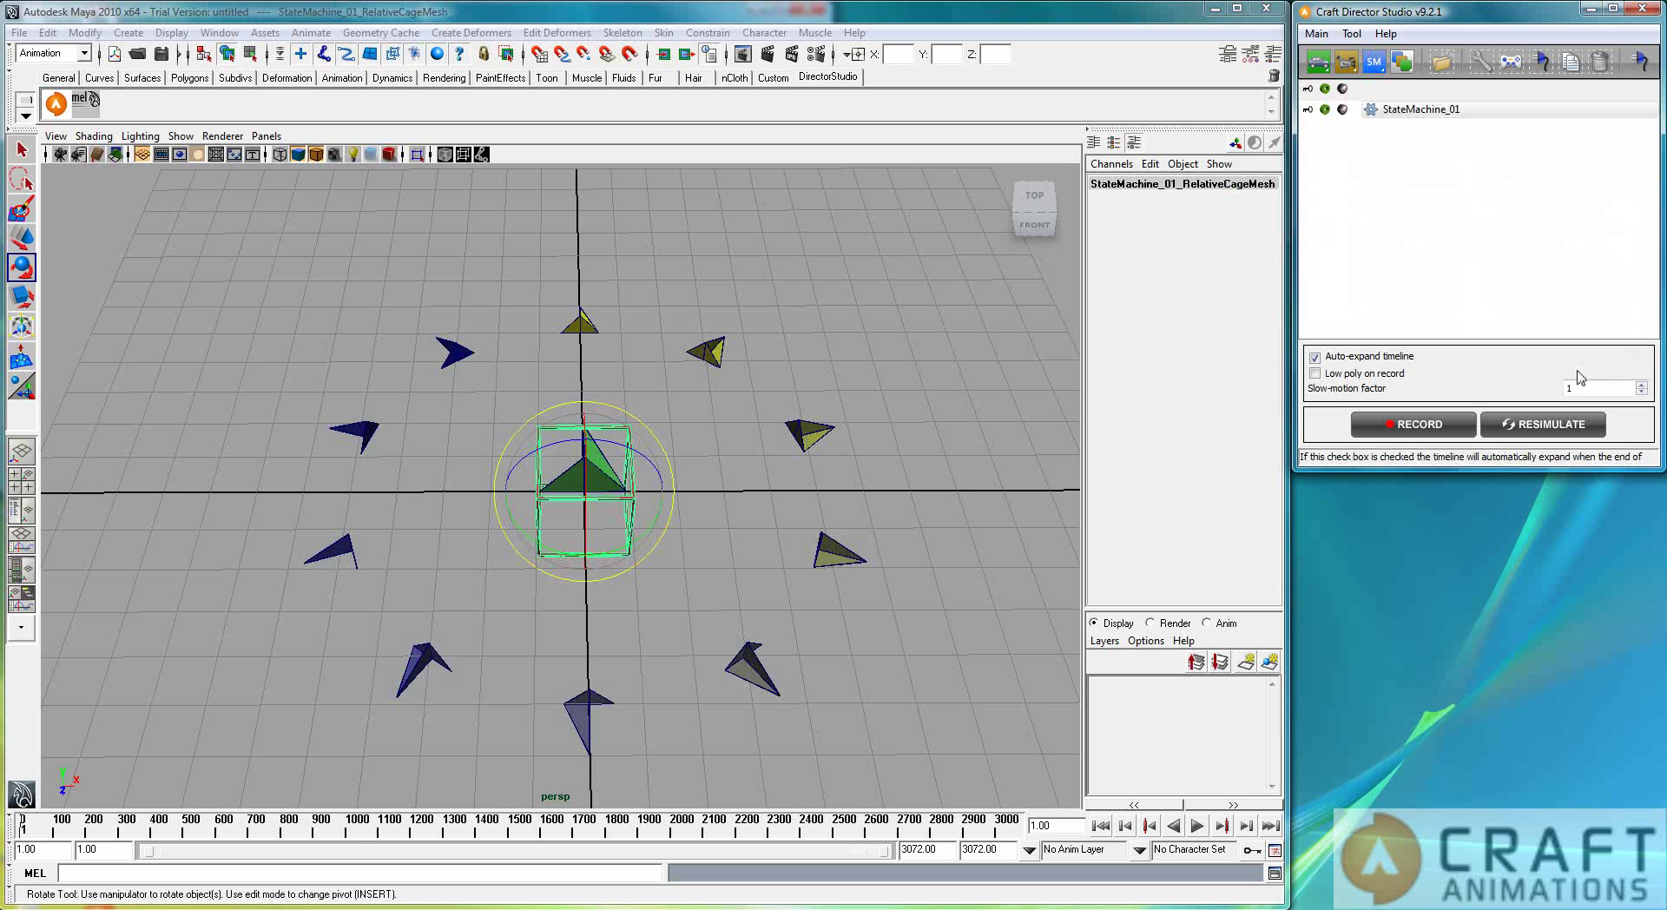
{"action": "left_click_drag", "start_coordinate": [739, 585], "coordinate": [621, 605], "text": "alt"}
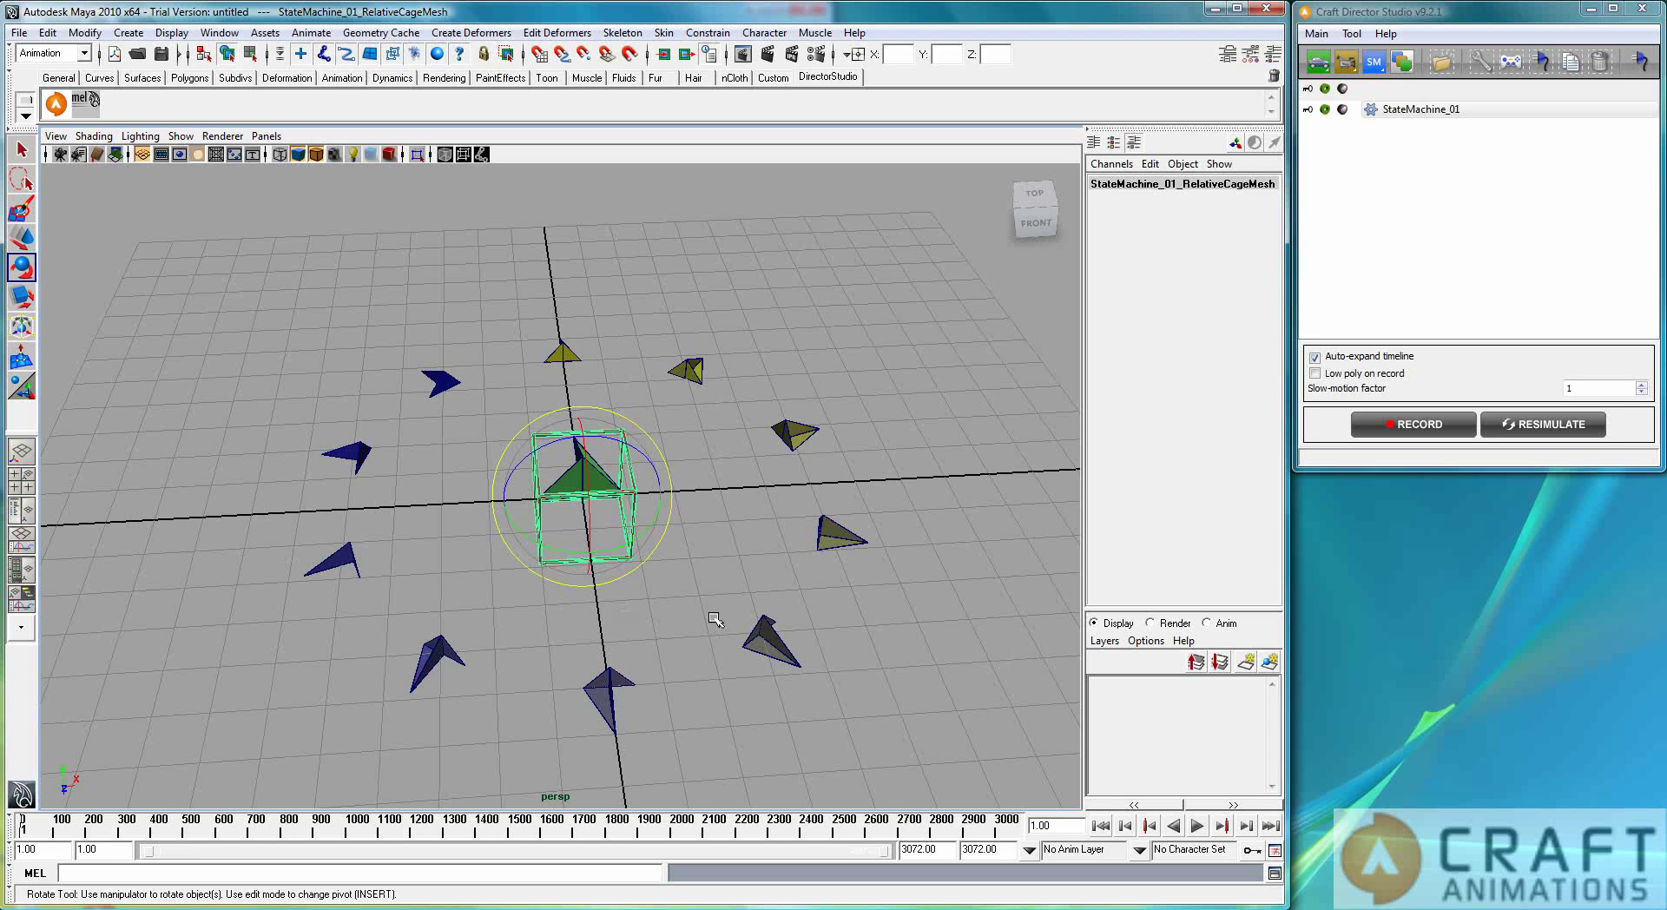
{"action": "left_click", "coordinate": [669, 609]}
Step: Orbit higher, zoom in, and select the green StateMachine_01_CurrentState pyramid
{"action": "mouse_move", "coordinate": [651, 607]}
{"action": "left_mouse_down", "text": "alt"}
{"action": "mouse_move", "coordinate": [650, 636]}
{"action": "mouse_move", "coordinate": [651, 594]}
{"action": "mouse_move", "coordinate": [747, 579]}
{"action": "mouse_move", "coordinate": [728, 583]}
{"action": "mouse_move", "coordinate": [729, 565]}
{"action": "mouse_move", "coordinate": [738, 586]}
{"action": "mouse_move", "coordinate": [680, 613]}
{"action": "mouse_move", "coordinate": [643, 593]}
{"action": "left_mouse_up", "text": "alt"}
{"action": "scroll", "coordinate": [679, 614], "scroll_direction": "down", "scroll_amount": 2}
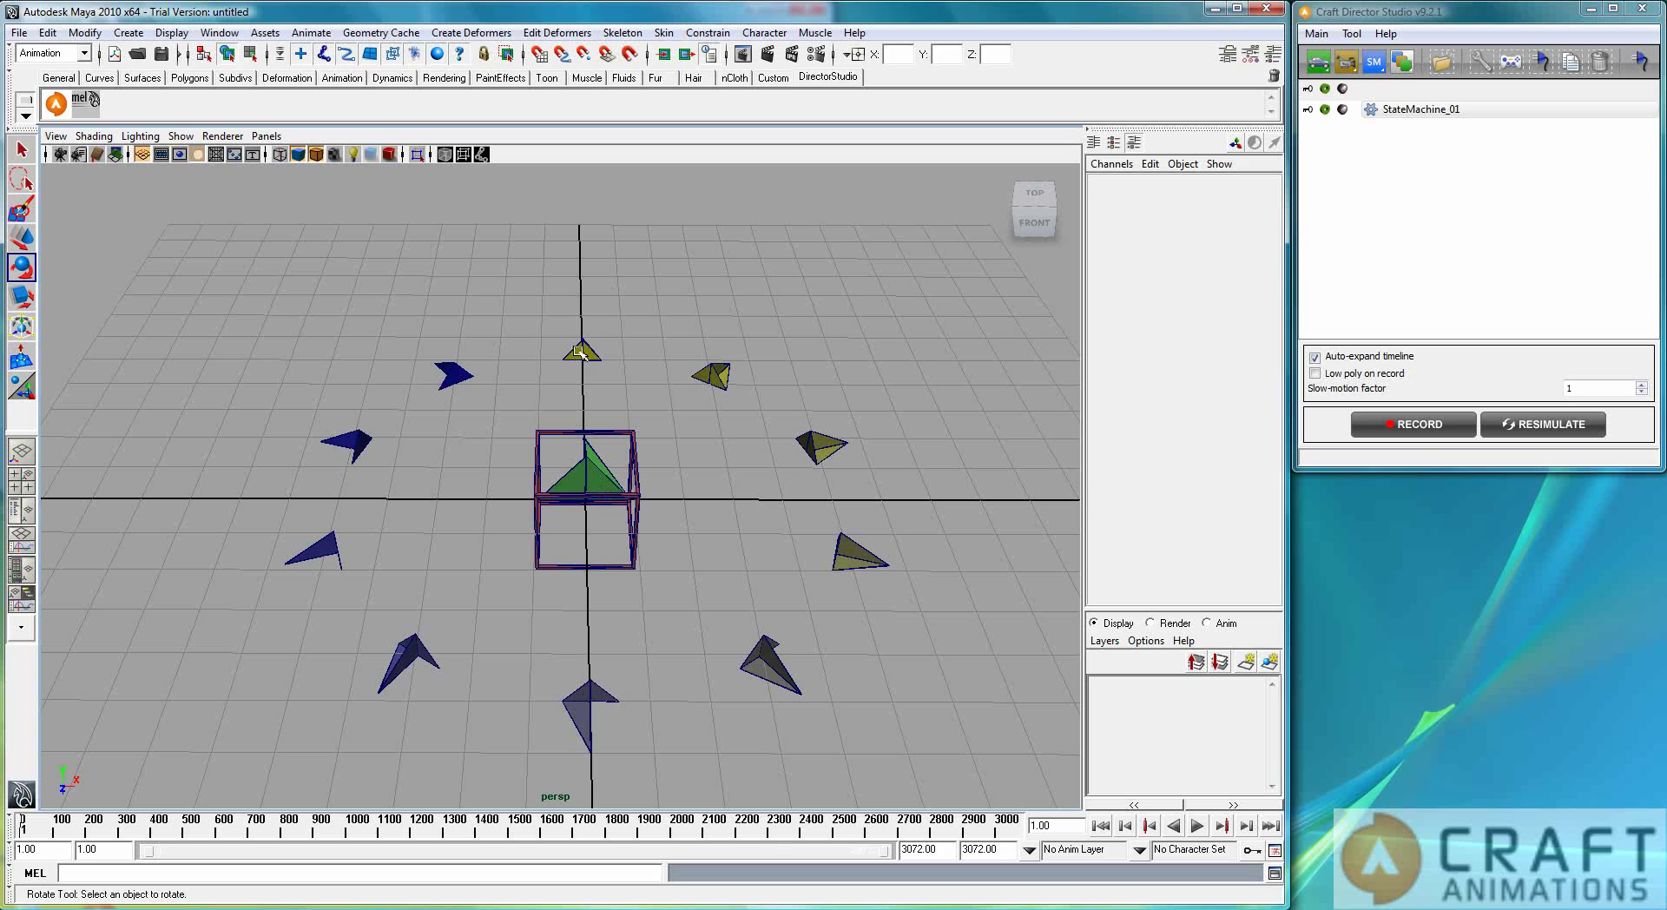
{"action": "left_click", "coordinate": [594, 477]}
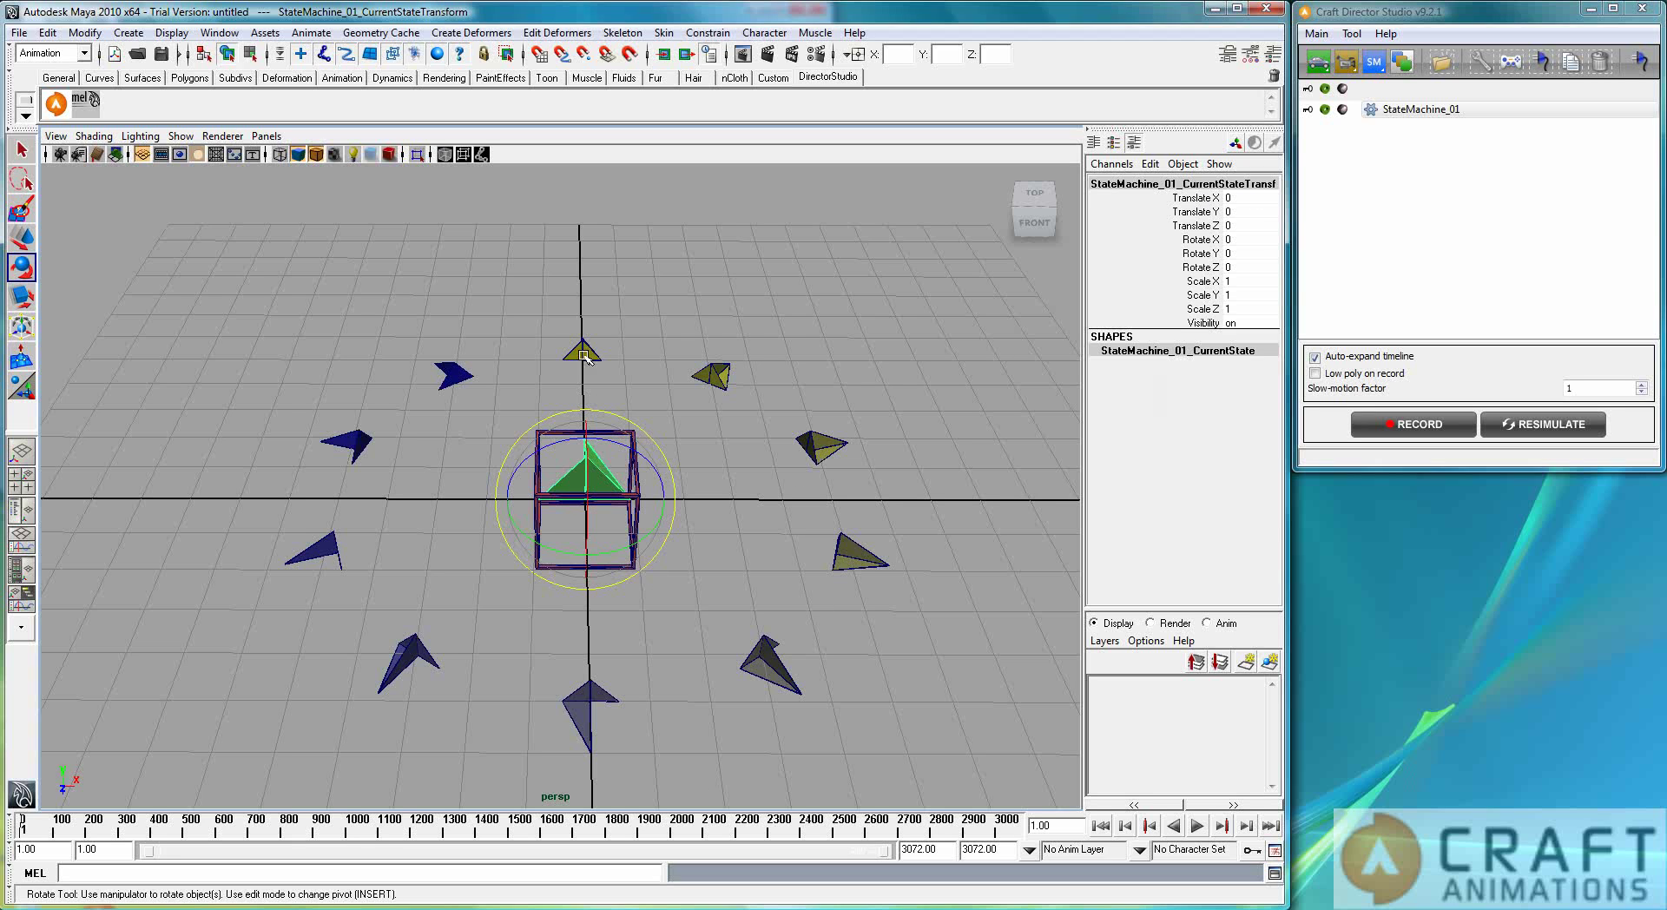
Step: In StateMachine_01's input window, bind 01–03WantedState to Num_1, Num_2 and Num_3
{"action": "left_click", "coordinate": [1510, 61]}
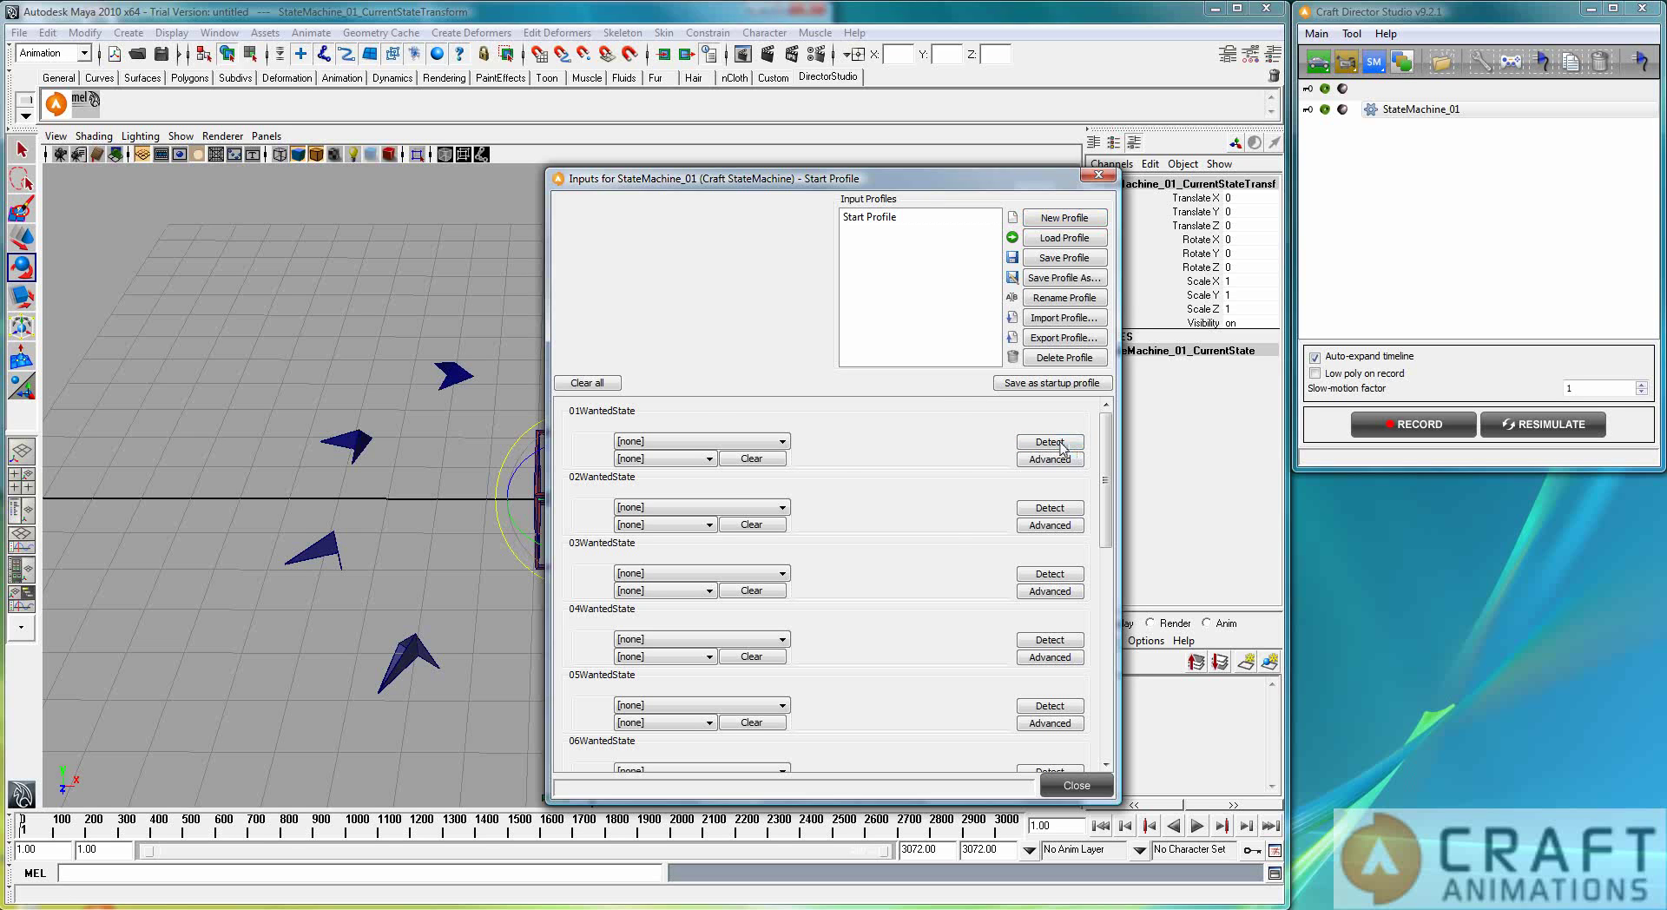
{"action": "left_click", "coordinate": [1049, 441]}
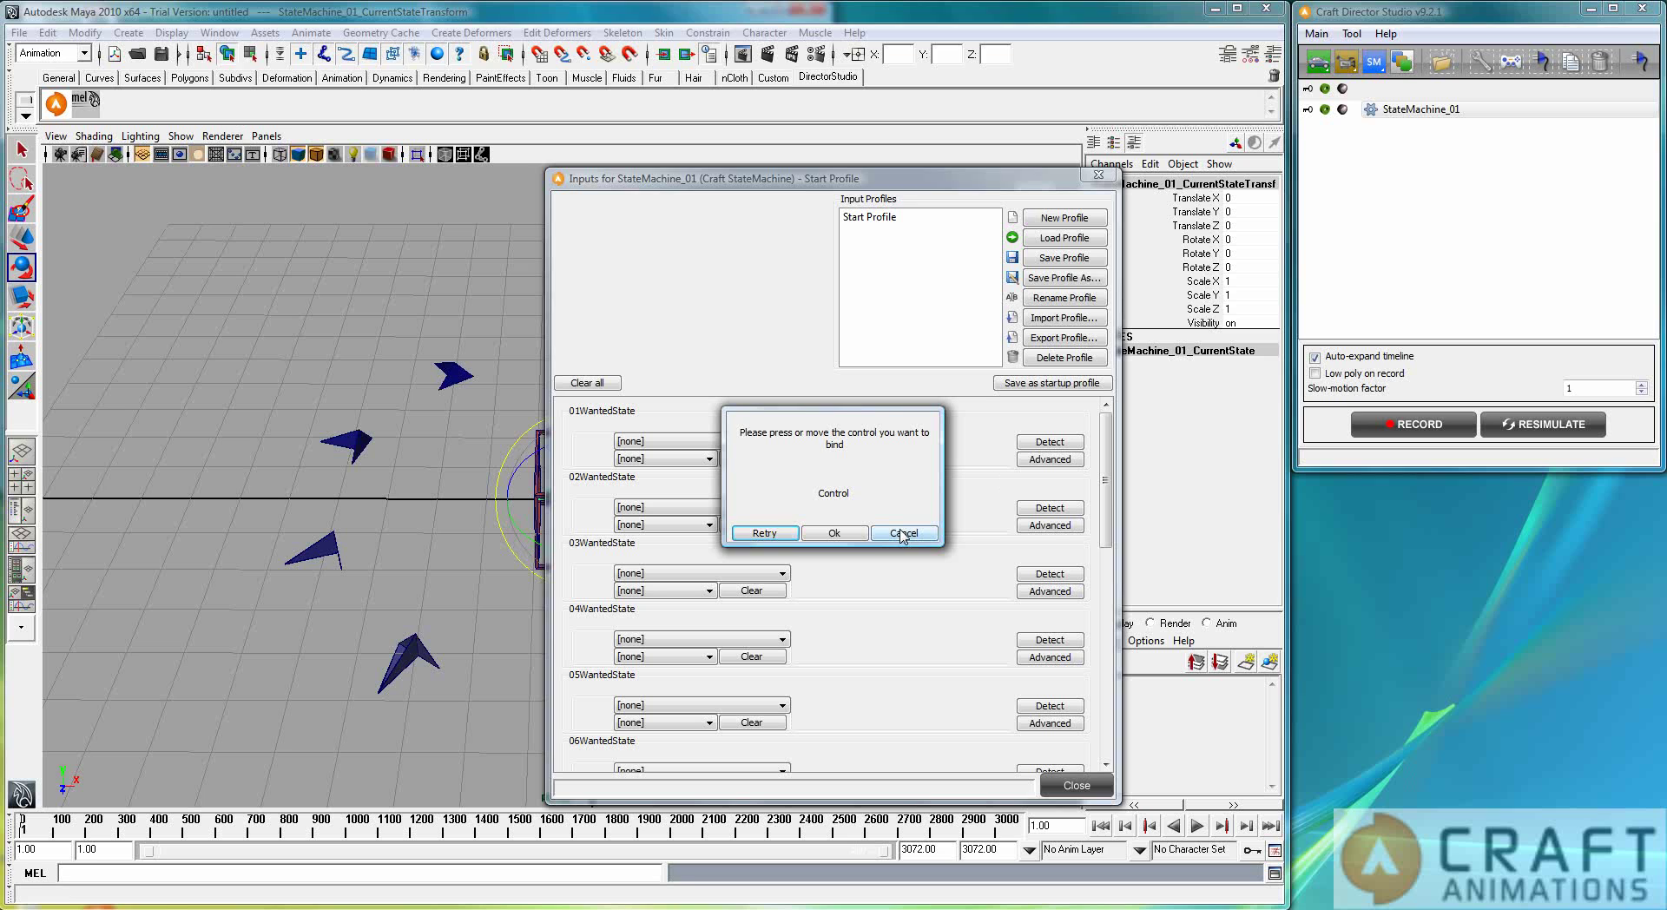
{"action": "key", "text": "KP_1"}
{"action": "left_click", "coordinate": [833, 533]}
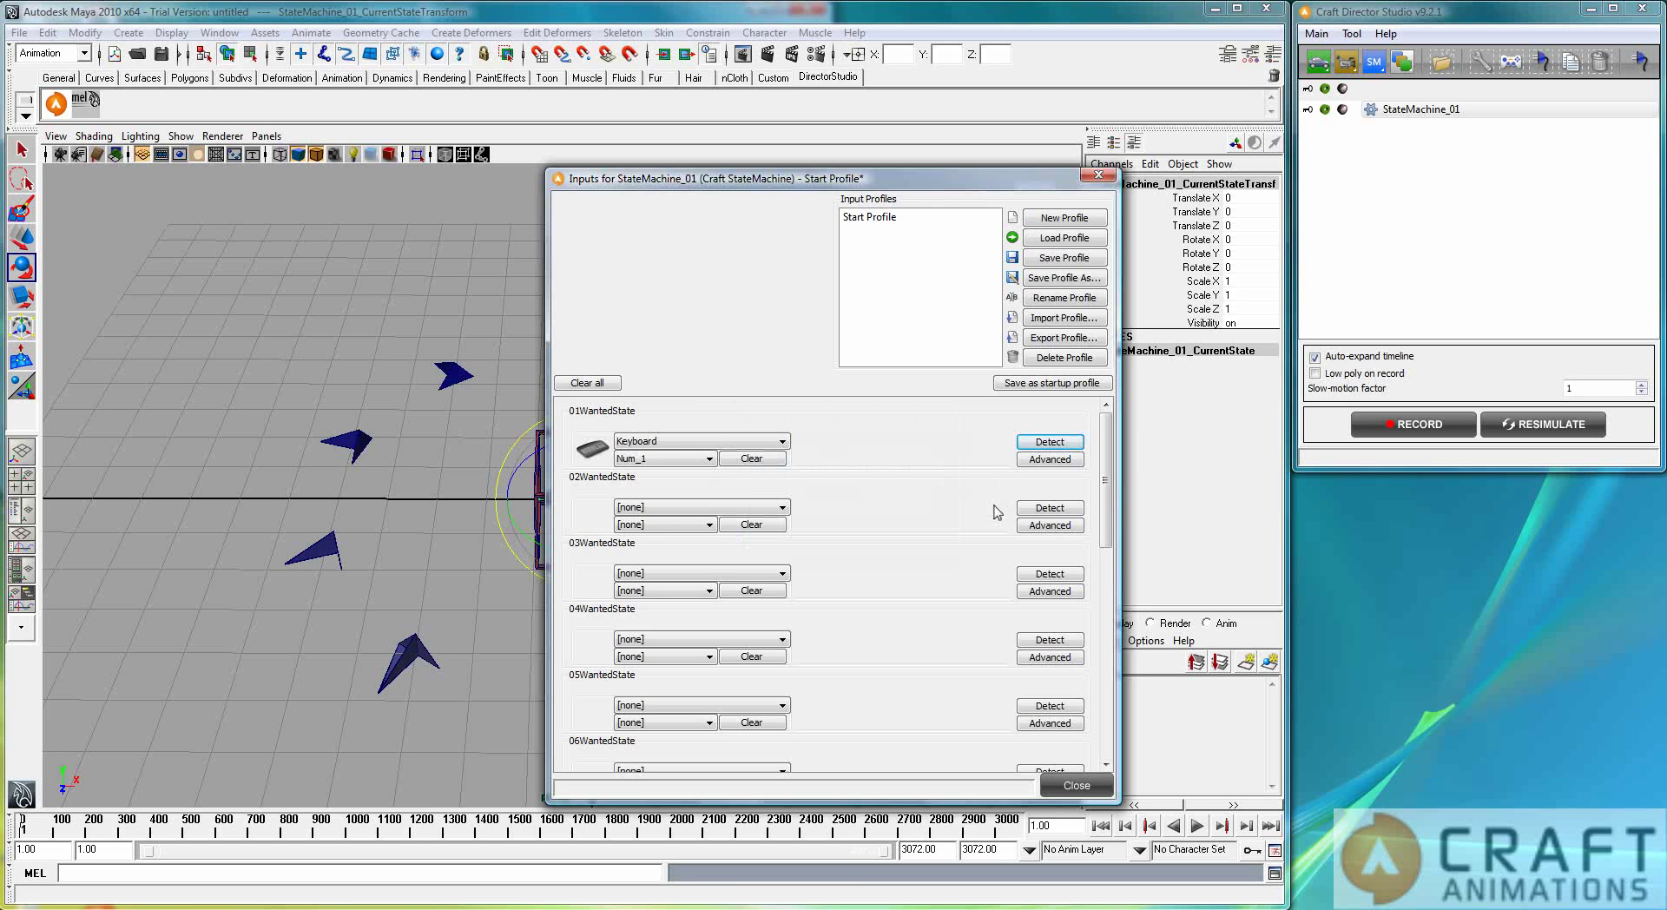
{"action": "left_click", "coordinate": [1066, 510]}
{"action": "key", "text": "KP_2"}
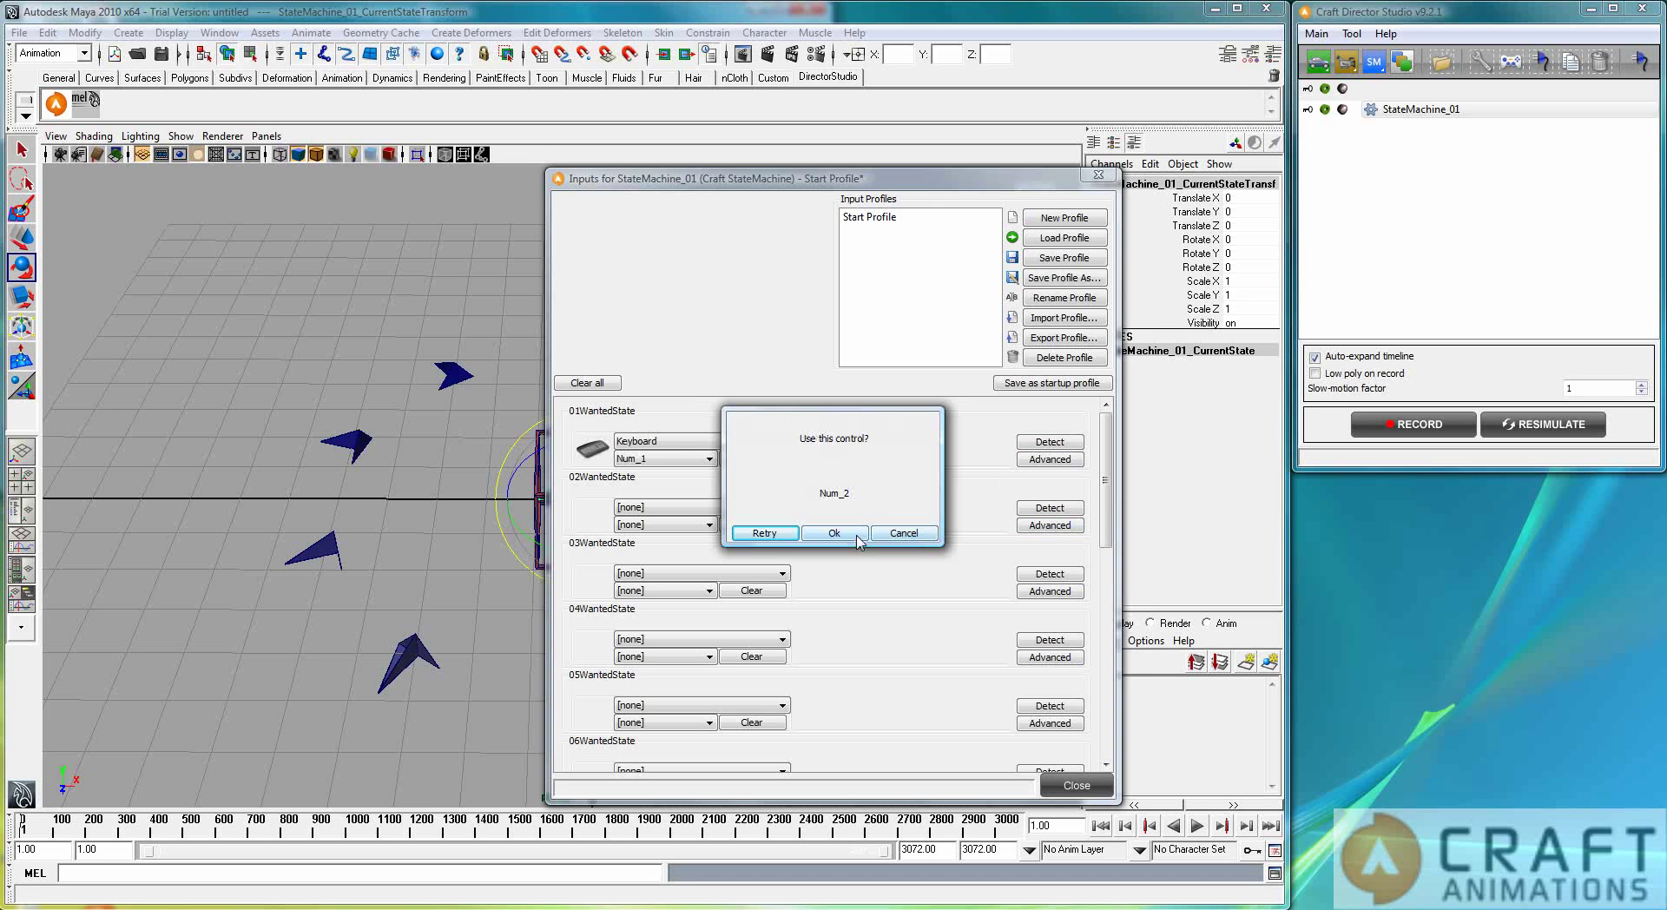
{"action": "left_click", "coordinate": [834, 533]}
{"action": "left_click", "coordinate": [1065, 575]}
{"action": "key", "text": "KP_3"}
{"action": "left_click", "coordinate": [835, 529]}
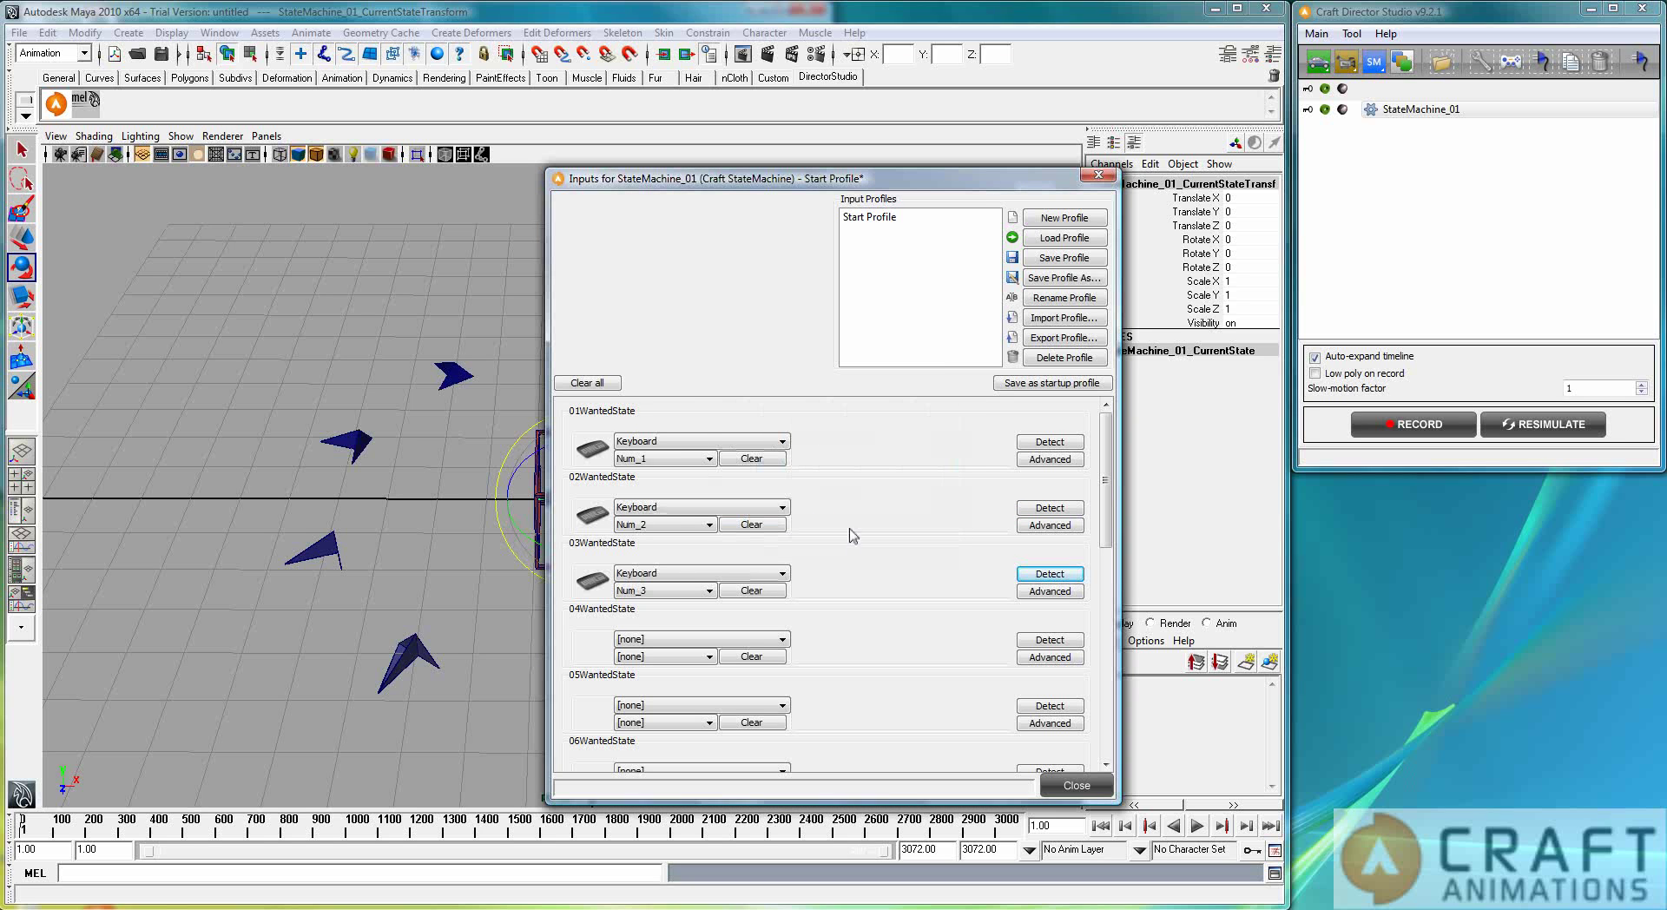
Step: Bind 04WantedState to Num_4 and 05WantedState to Num_5, rejecting a mistaken Num_6
{"action": "left_click", "coordinate": [1045, 641]}
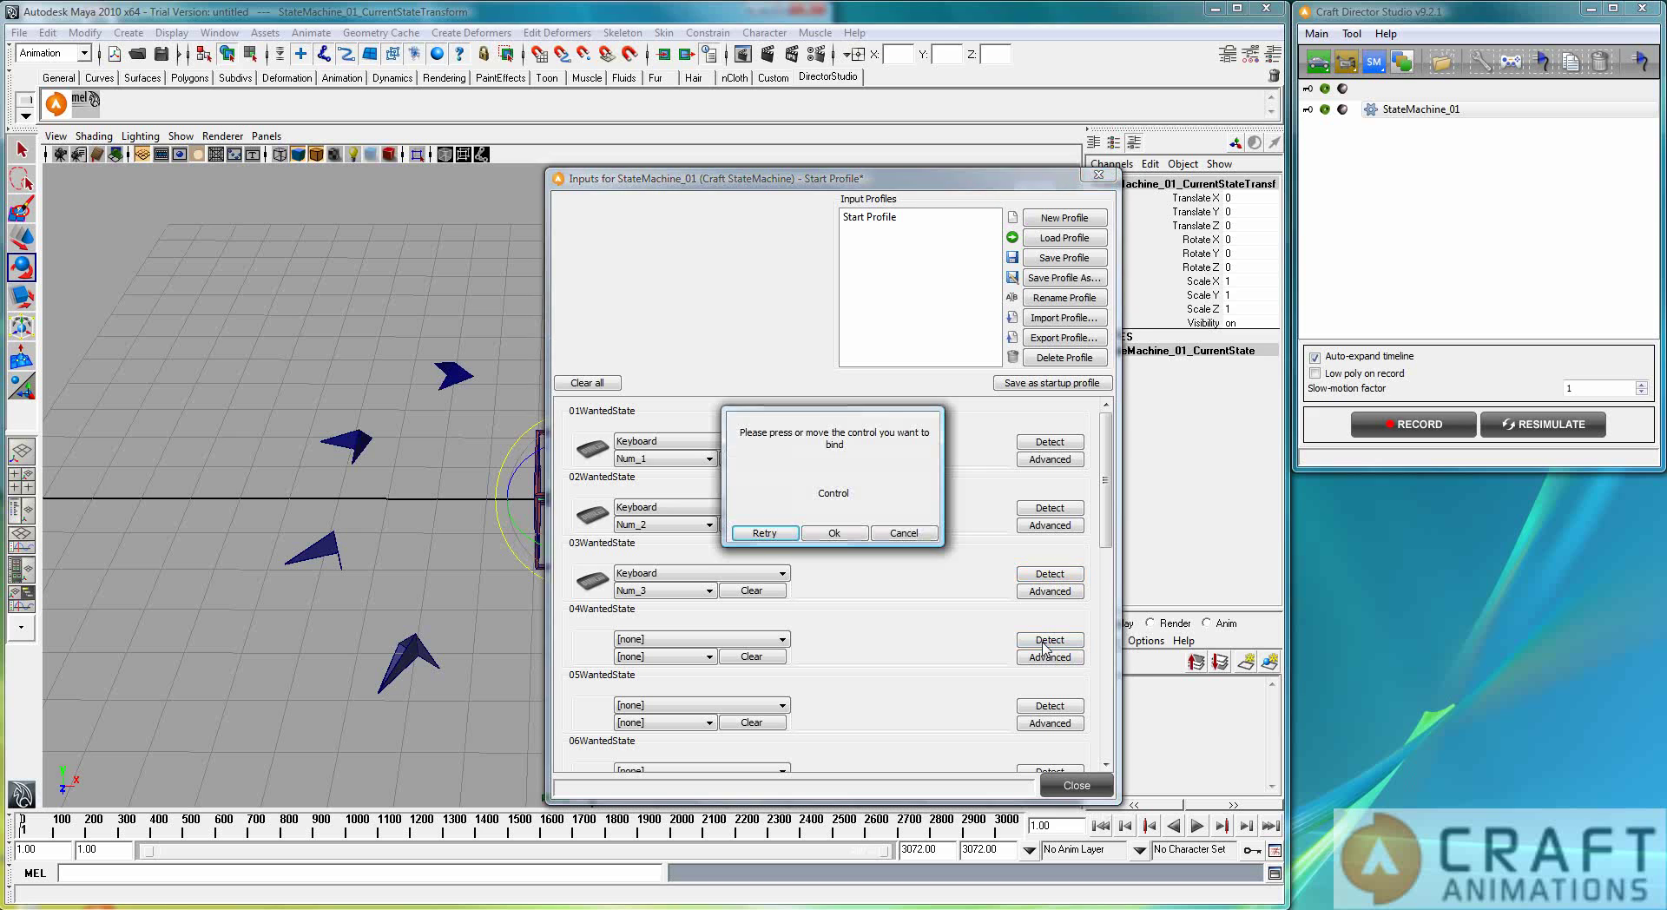
{"action": "key", "text": "KP_4"}
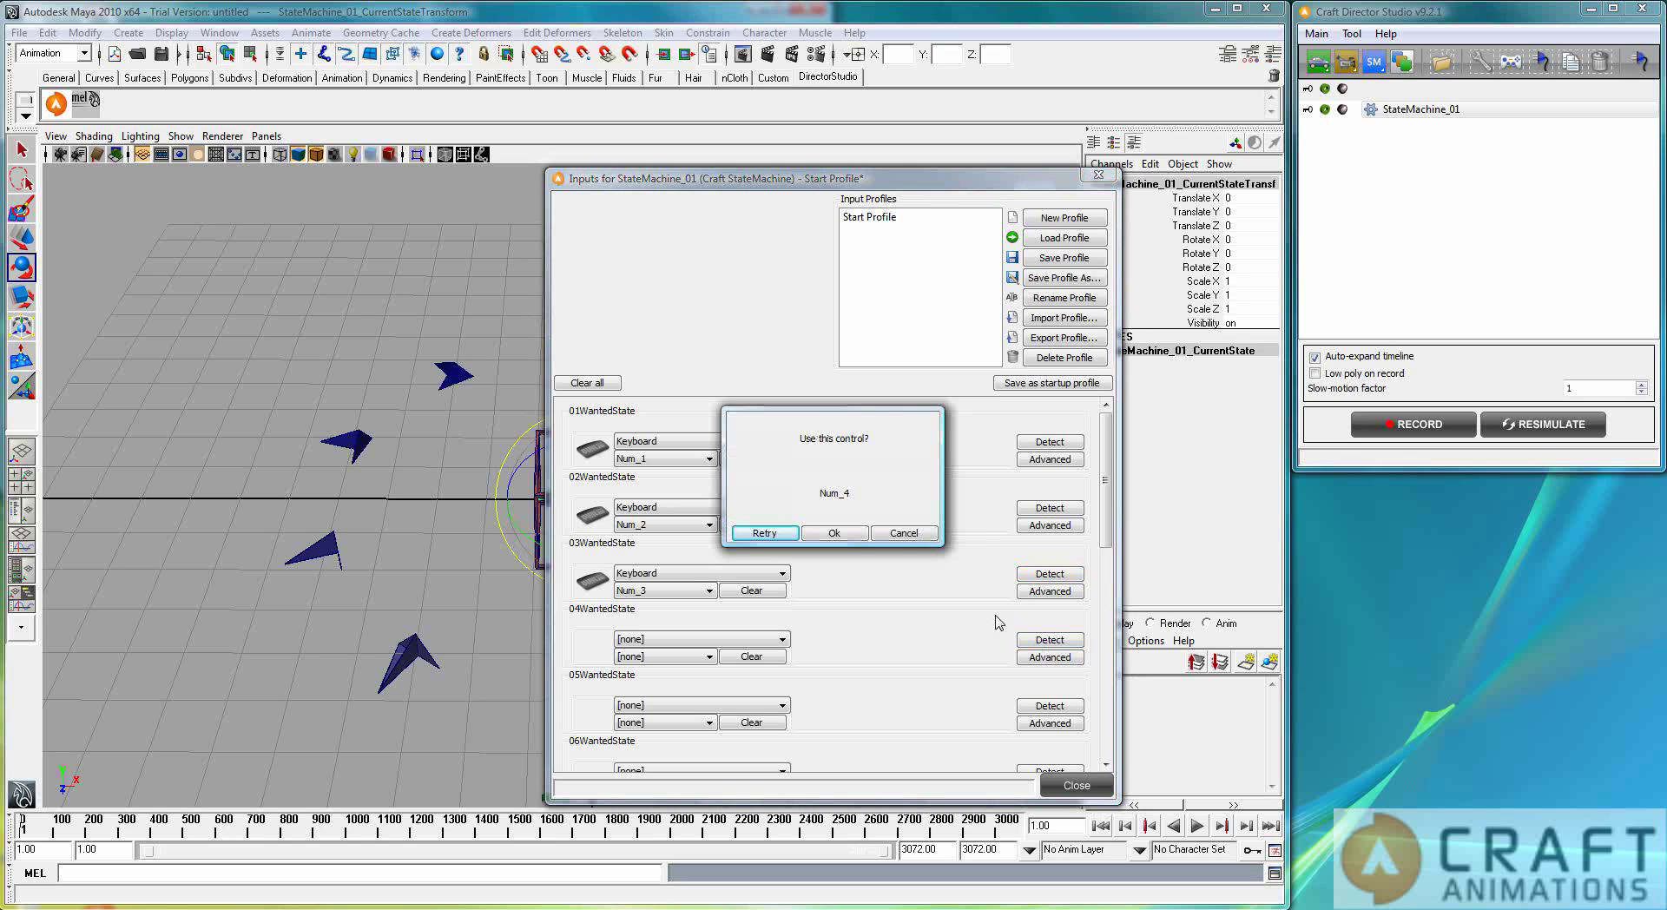
{"action": "left_click", "coordinate": [835, 533]}
{"action": "left_click", "coordinate": [1071, 707]}
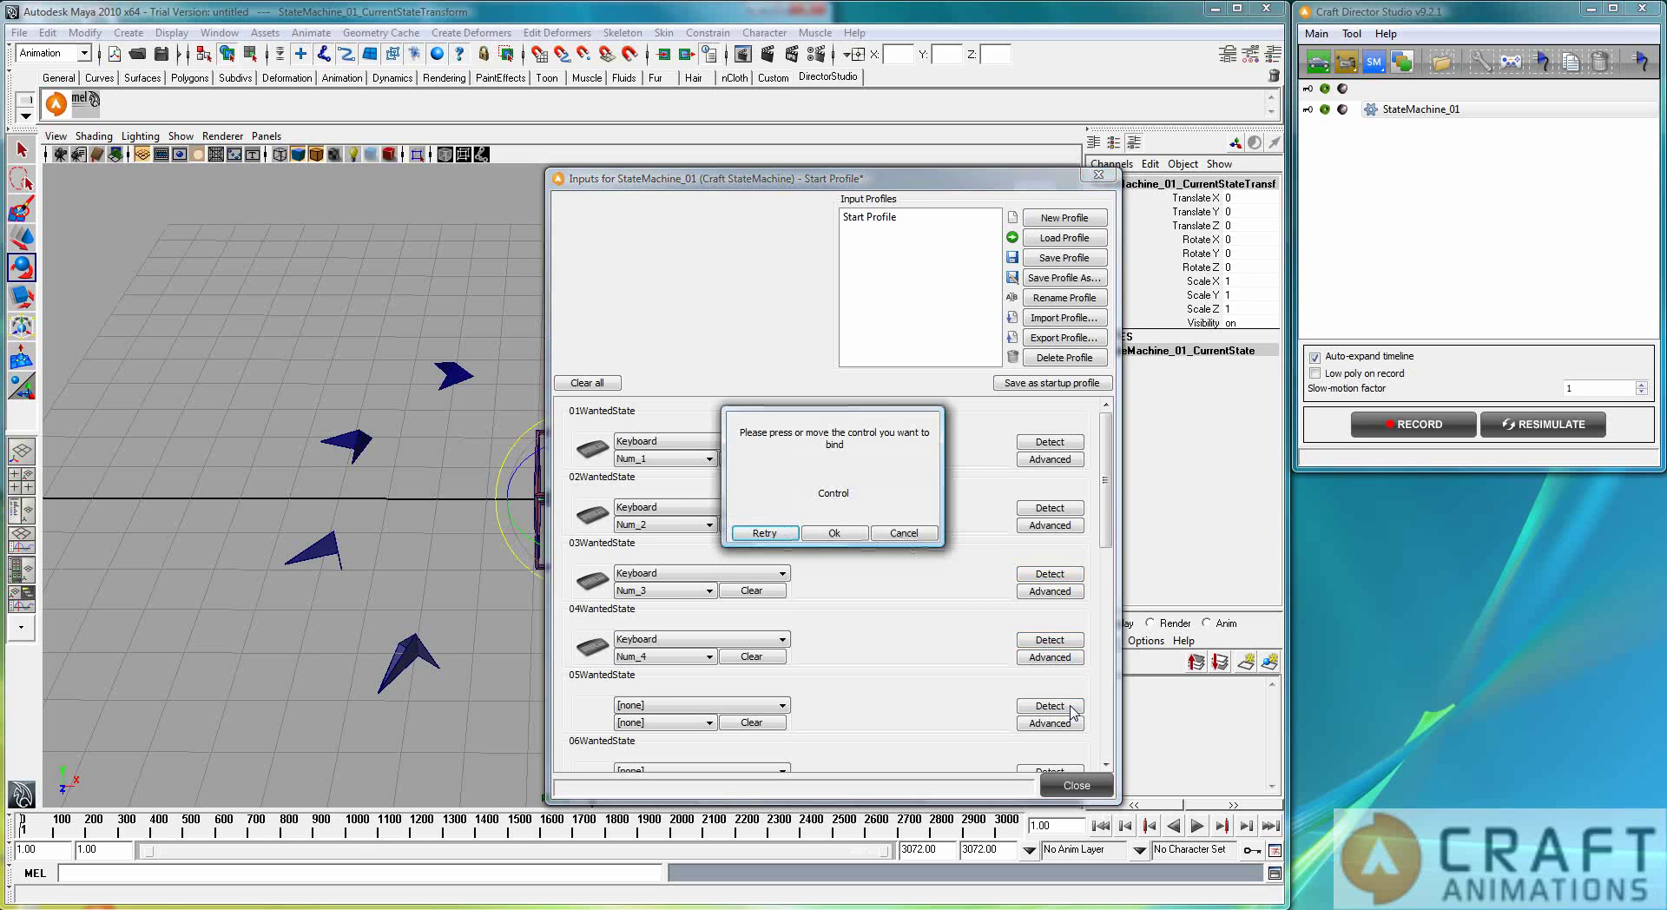
{"action": "key", "text": "KP_6"}
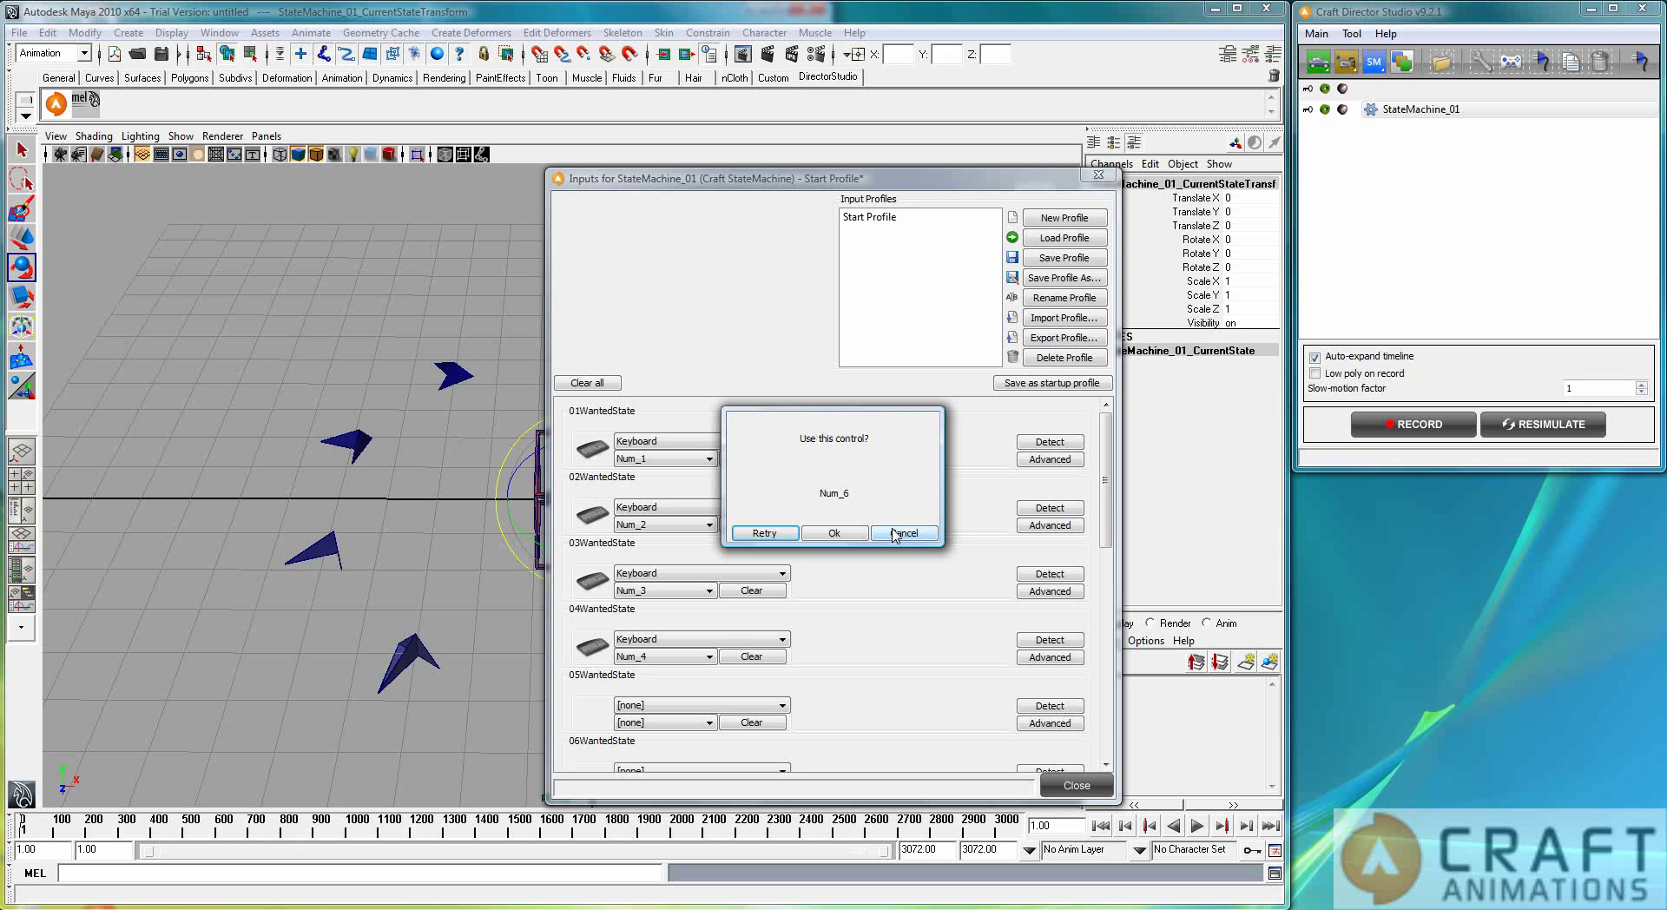
{"action": "left_click", "coordinate": [764, 533]}
{"action": "key", "text": "KP_5"}
{"action": "left_click", "coordinate": [823, 534]}
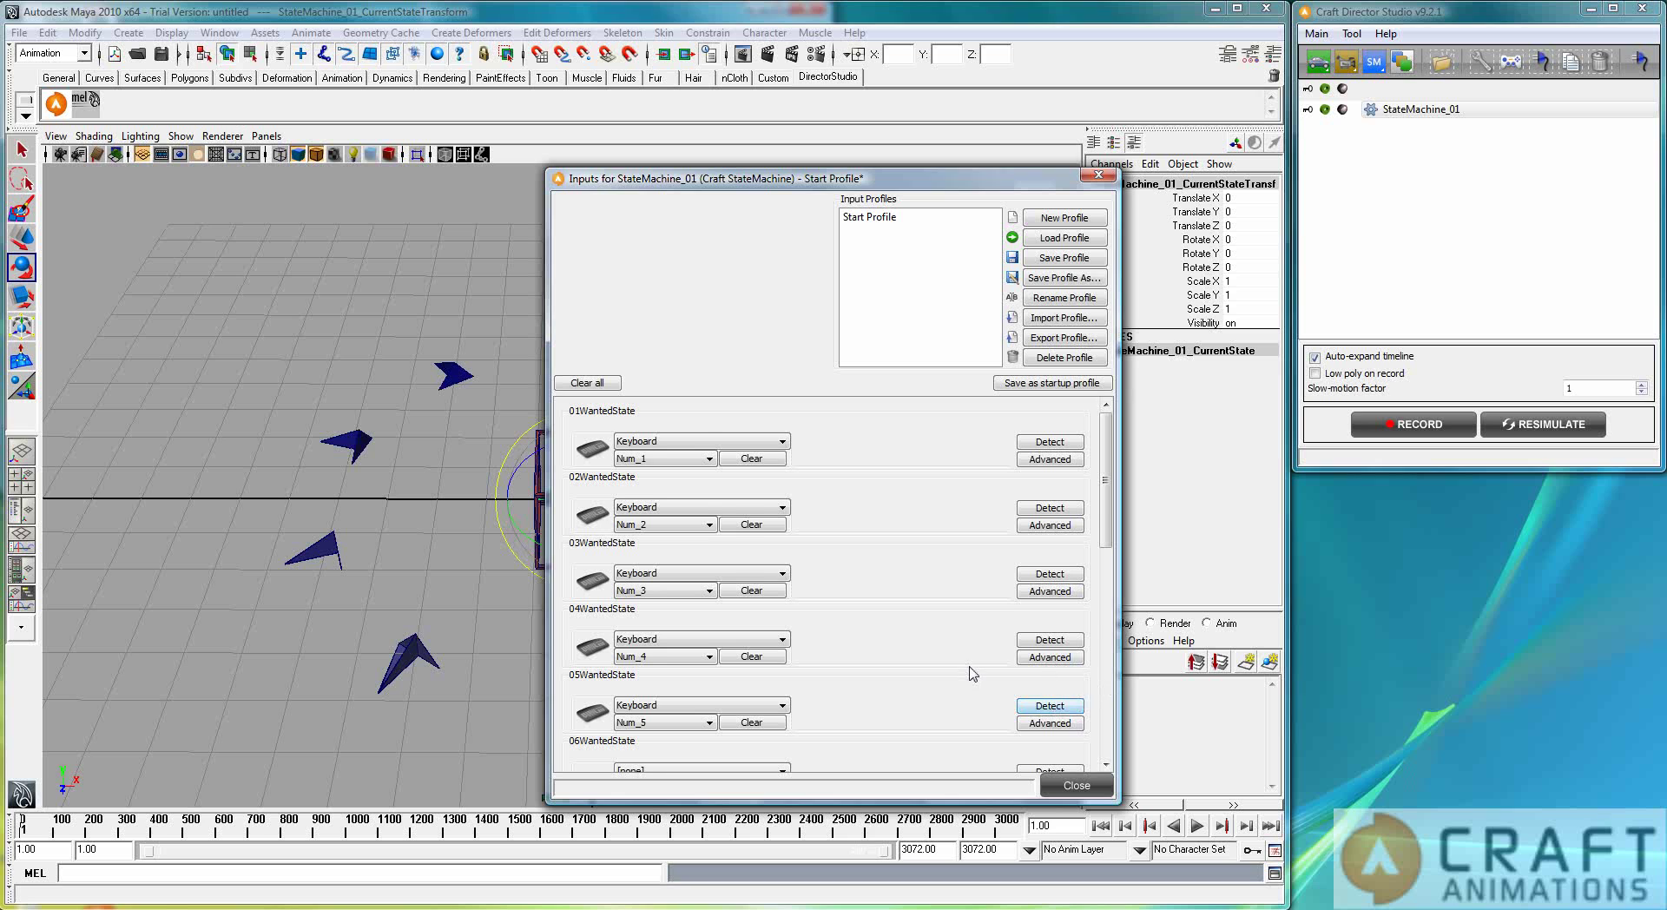
Step: Bind 06WantedState to Num_6, 07WantedState to Num_7 and 08WantedState to Num_8
{"action": "scroll", "coordinate": [970, 673], "scroll_direction": "down", "scroll_amount": 3}
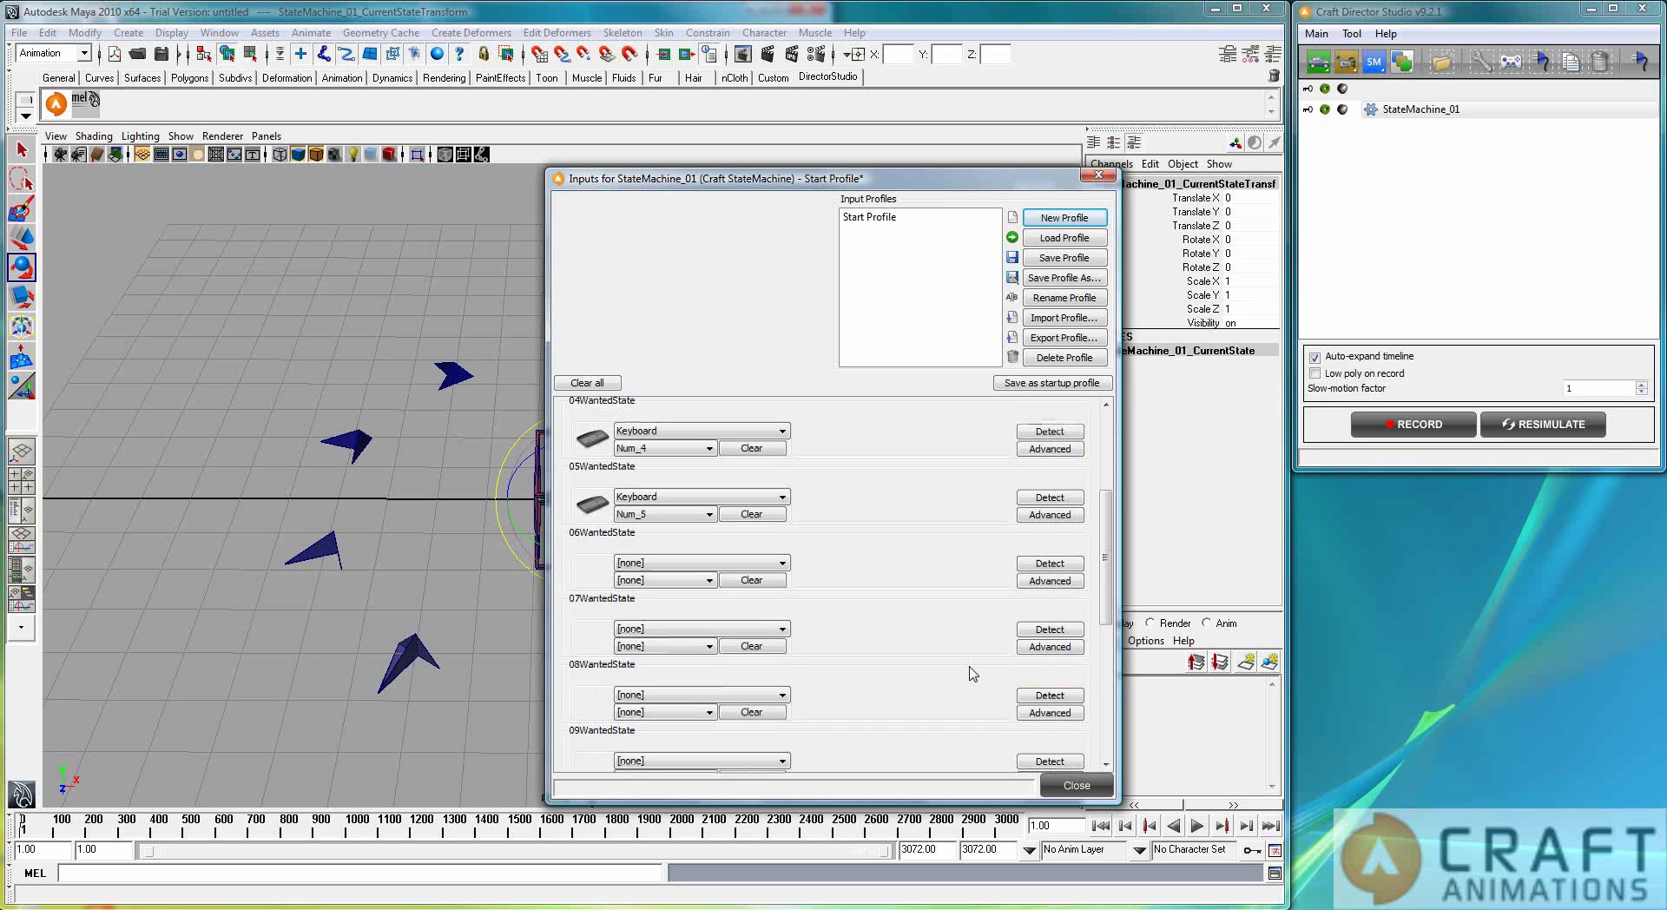
{"action": "left_click", "coordinate": [1049, 563]}
{"action": "key", "text": "KP_6"}
{"action": "left_click", "coordinate": [839, 533]}
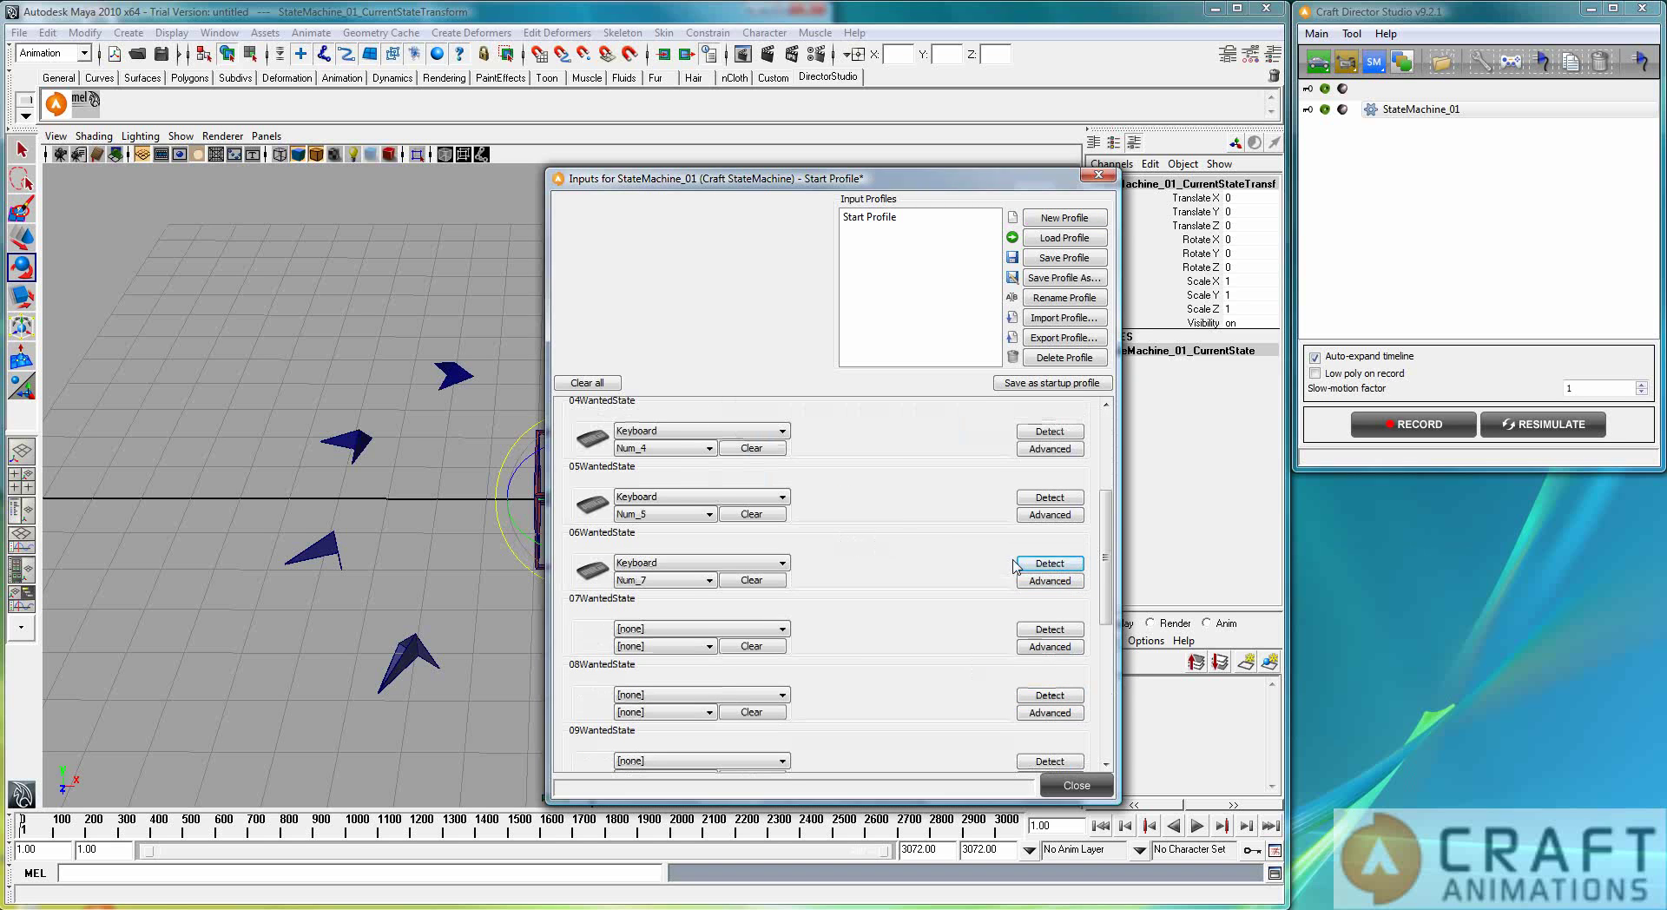
{"action": "left_click", "coordinate": [1048, 632]}
{"action": "key", "text": "KP_6"}
{"action": "left_click", "coordinate": [839, 534]}
{"action": "left_click", "coordinate": [1050, 632]}
{"action": "key", "text": "KP_7"}
{"action": "left_click", "coordinate": [848, 537]}
{"action": "left_click", "coordinate": [1050, 695]}
{"action": "key", "text": "KP_8"}
{"action": "left_click", "coordinate": [834, 534]}
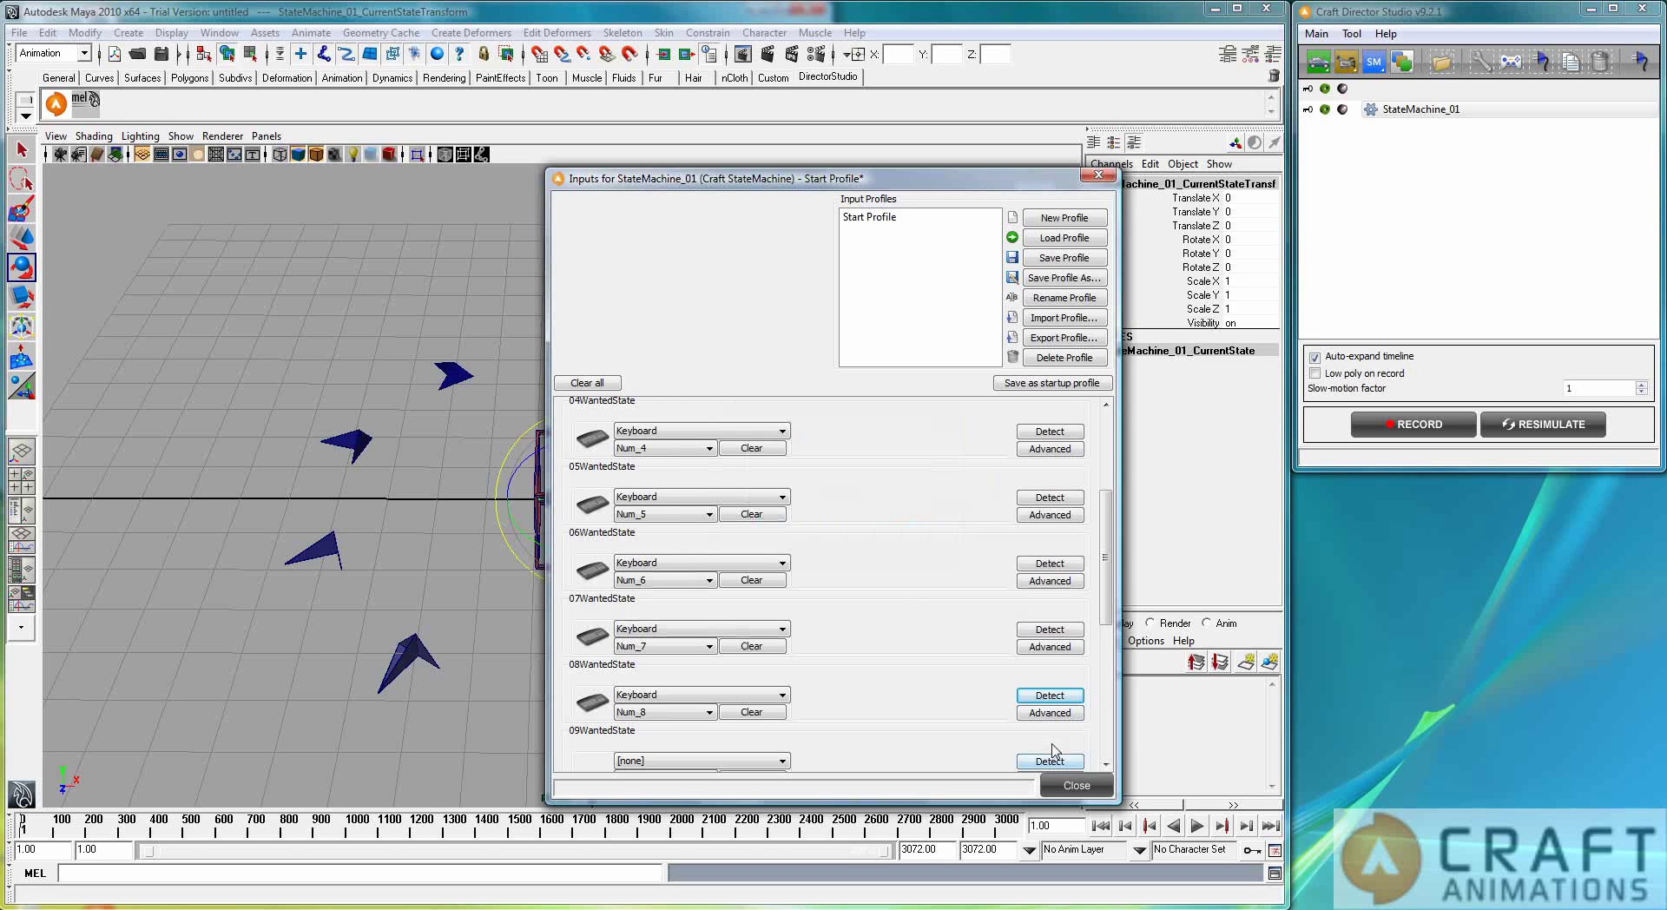
Step: Bind 09WantedState to Num_9 and 10WantedState to Num_0, save as startup profile, and close
{"action": "left_click", "coordinate": [1050, 761]}
{"action": "key", "text": "KP_9"}
{"action": "left_click", "coordinate": [835, 533]}
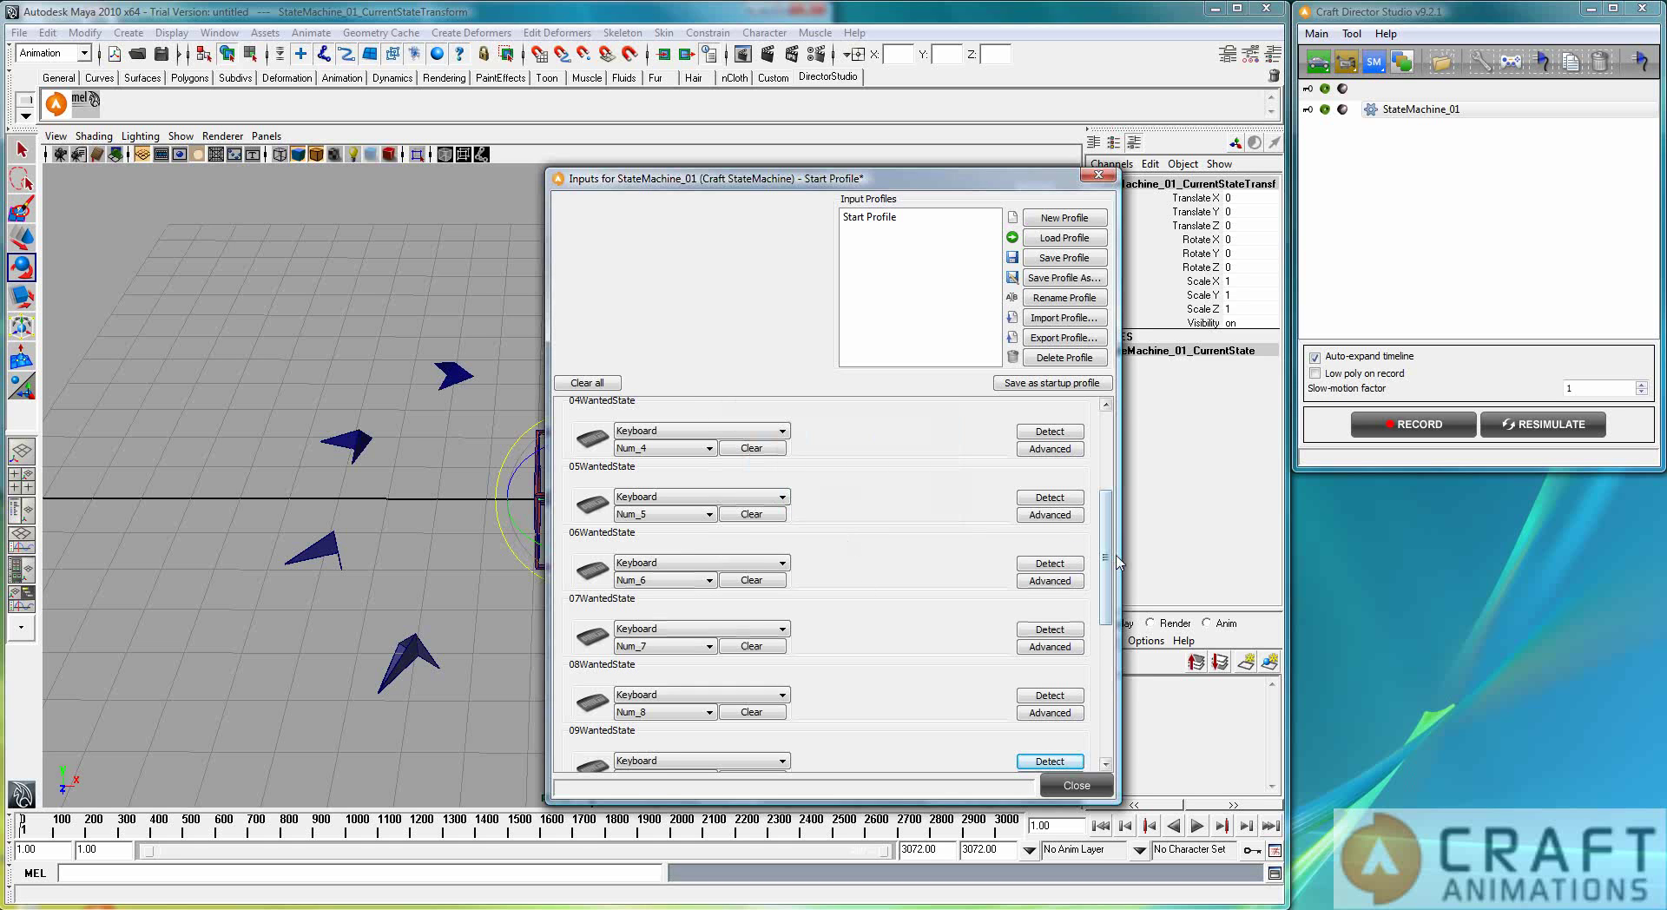
{"action": "left_click_drag", "start_coordinate": [1109, 562], "coordinate": [1103, 683]}
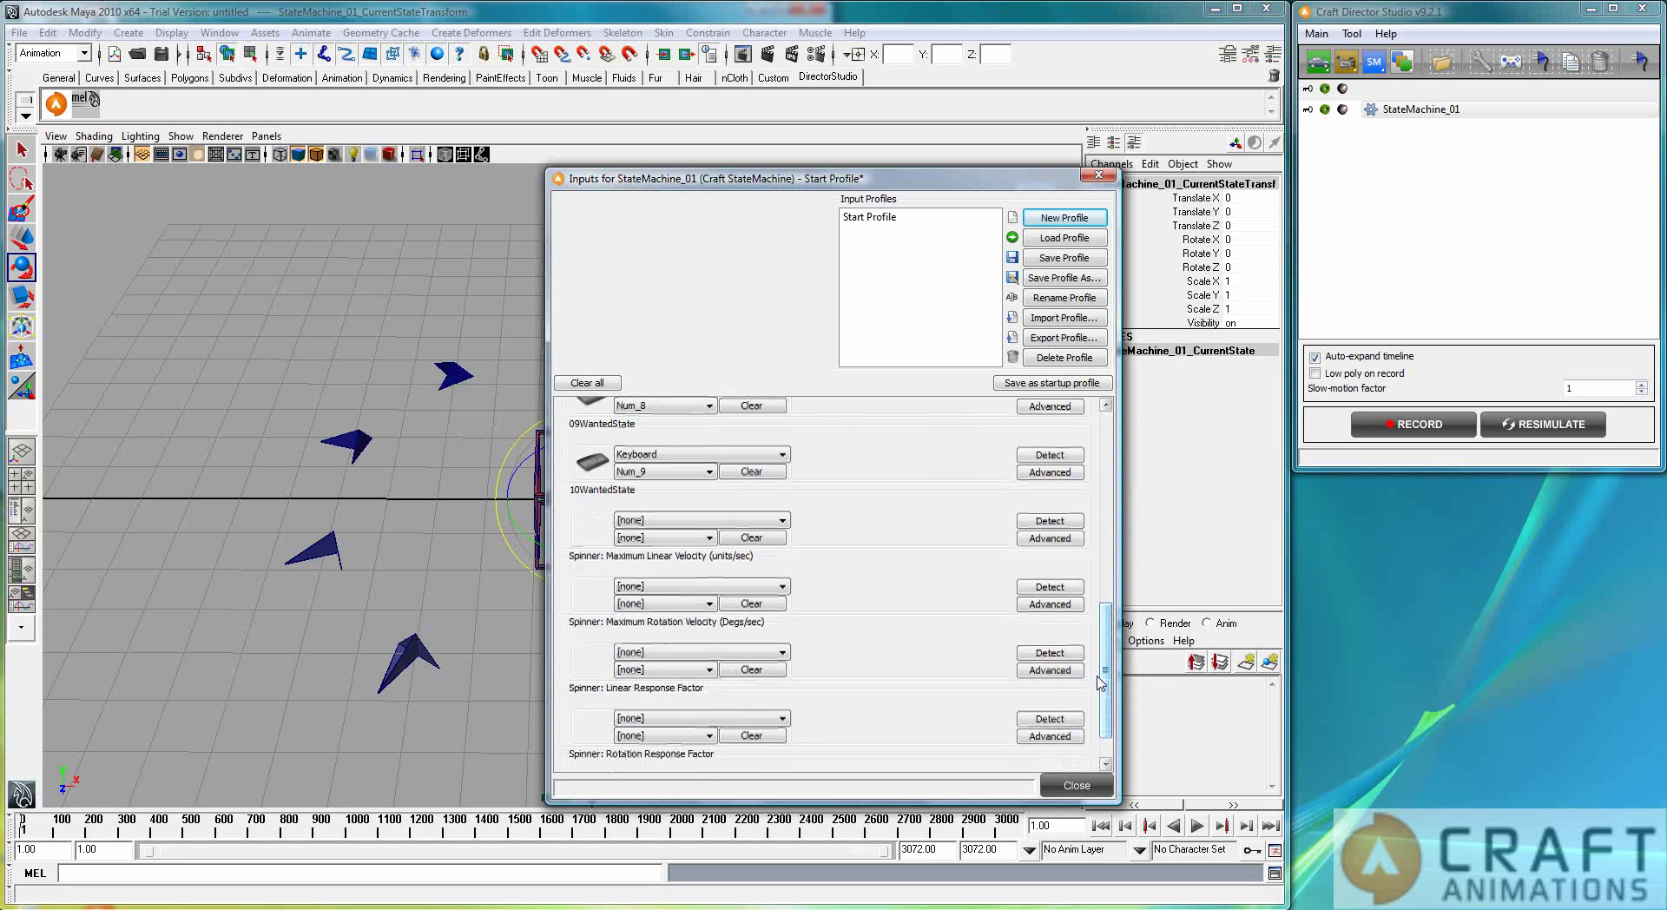
{"action": "left_click", "coordinate": [1061, 522]}
{"action": "key", "text": "KP_0"}
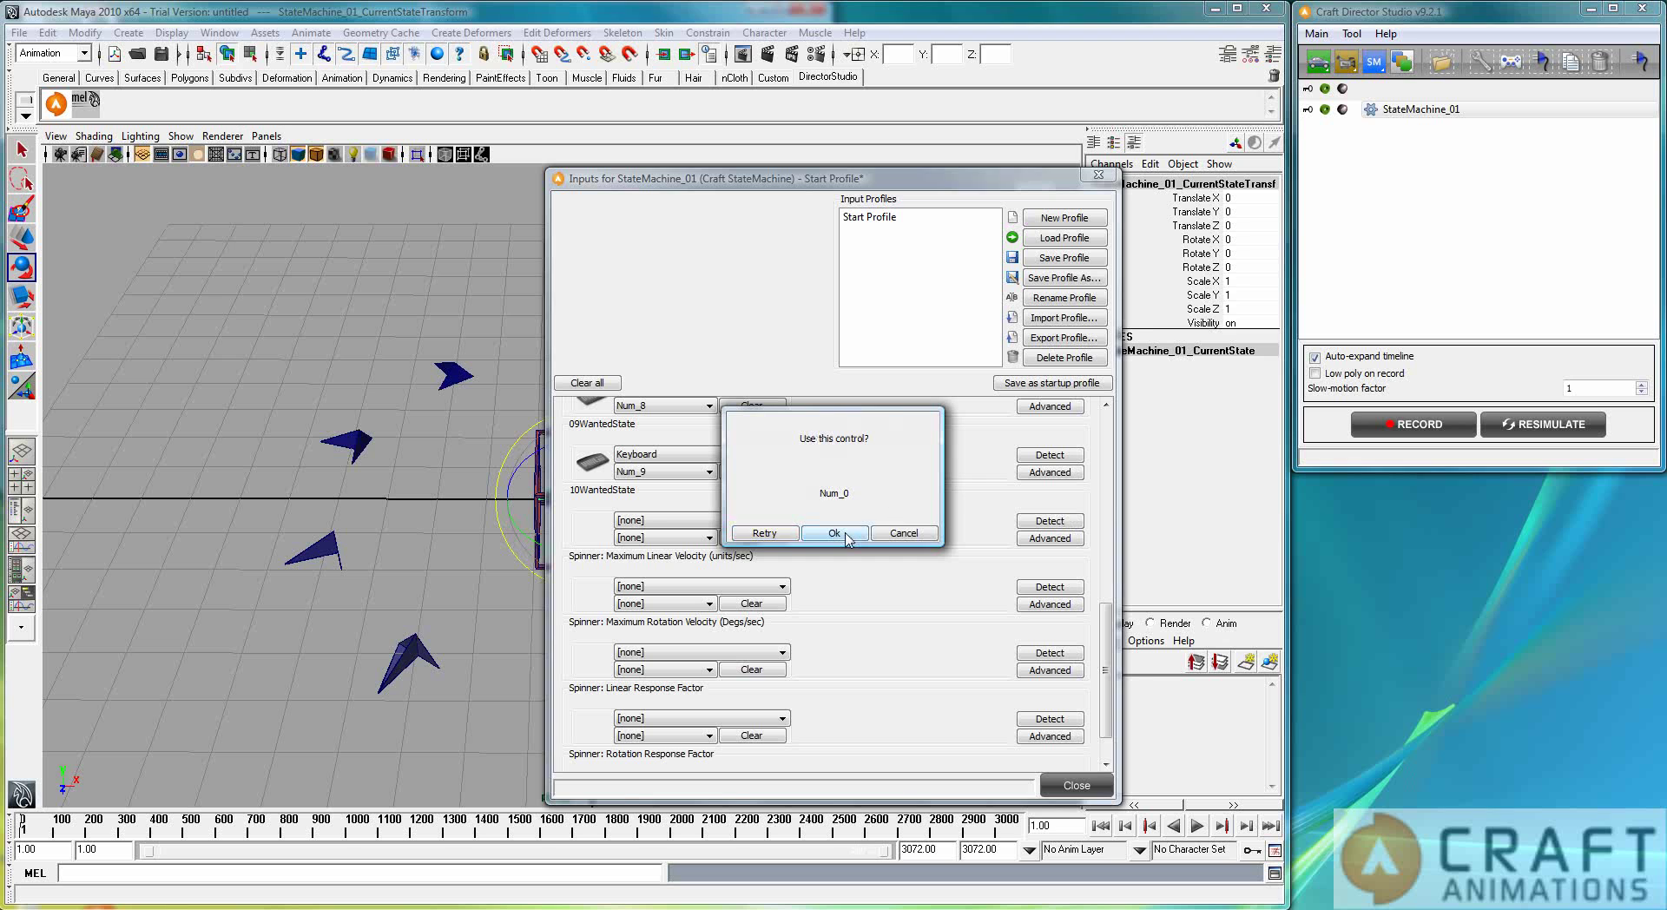
{"action": "left_click", "coordinate": [834, 533]}
{"action": "left_click_drag", "start_coordinate": [1105, 665], "coordinate": [1139, 453]}
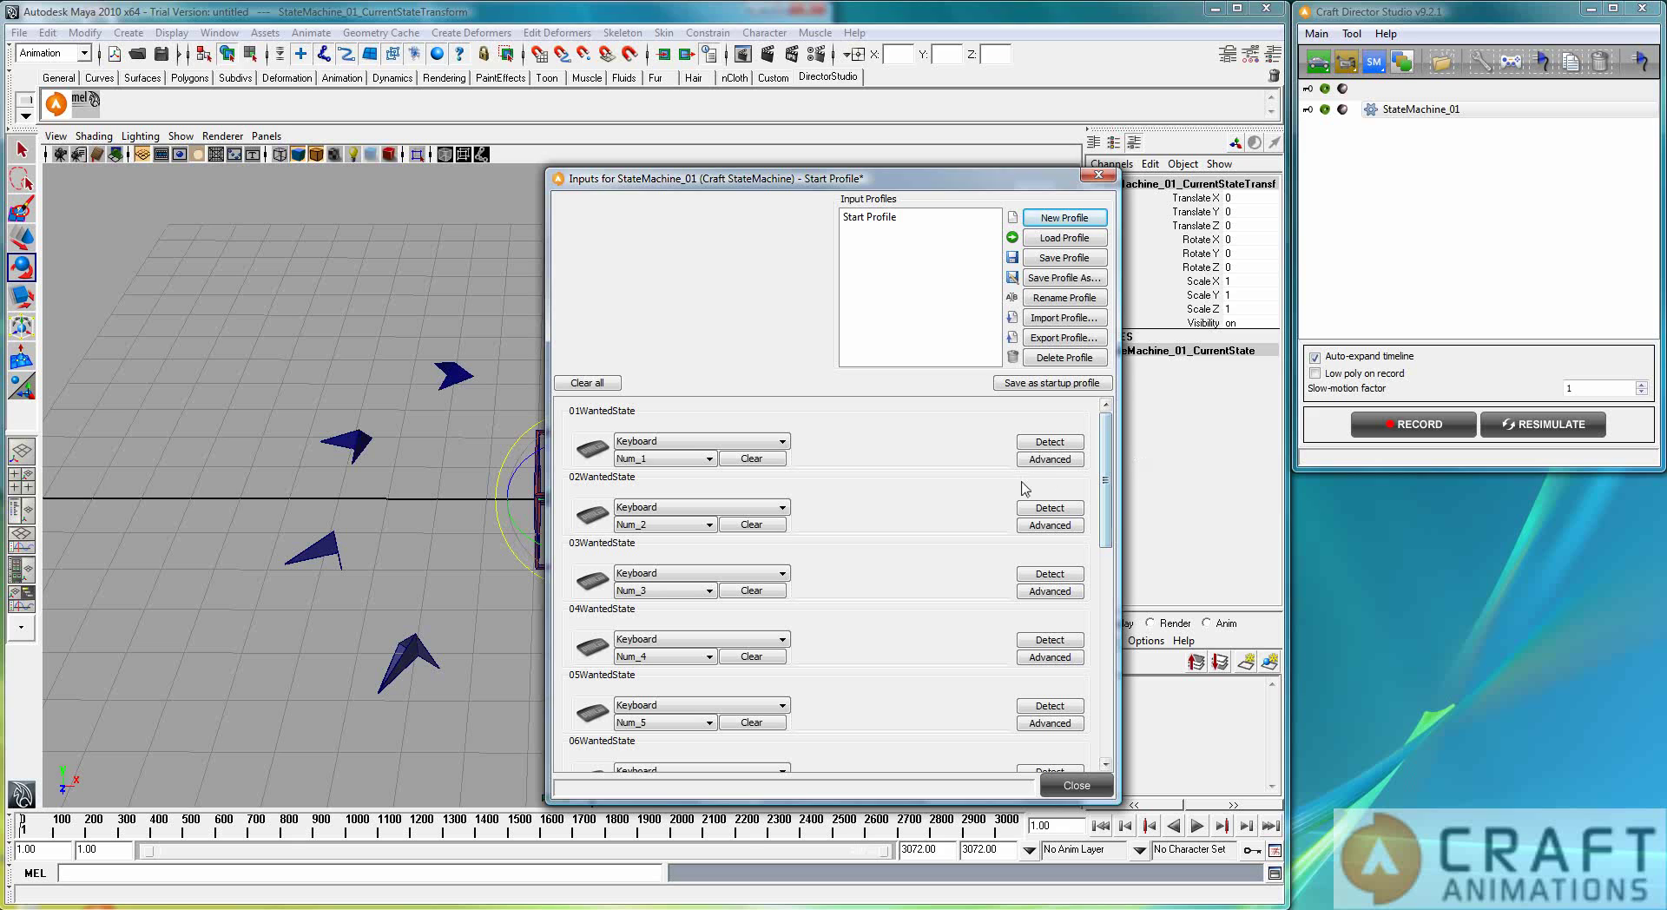
{"action": "left_click", "coordinate": [1061, 383]}
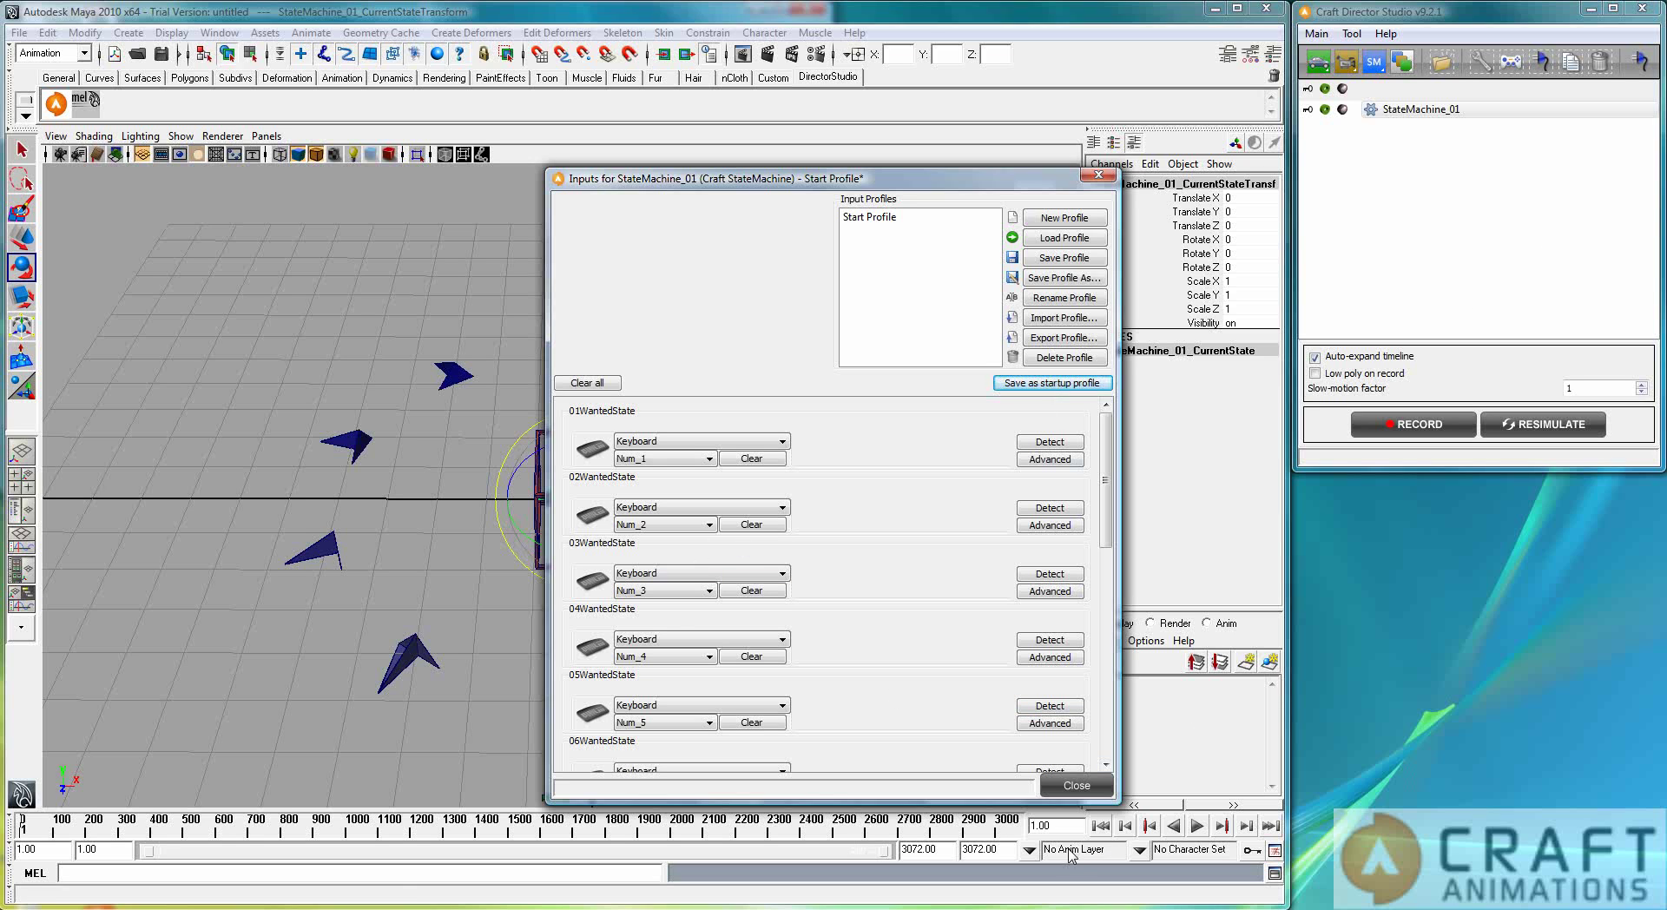
{"action": "left_click", "coordinate": [1079, 790]}
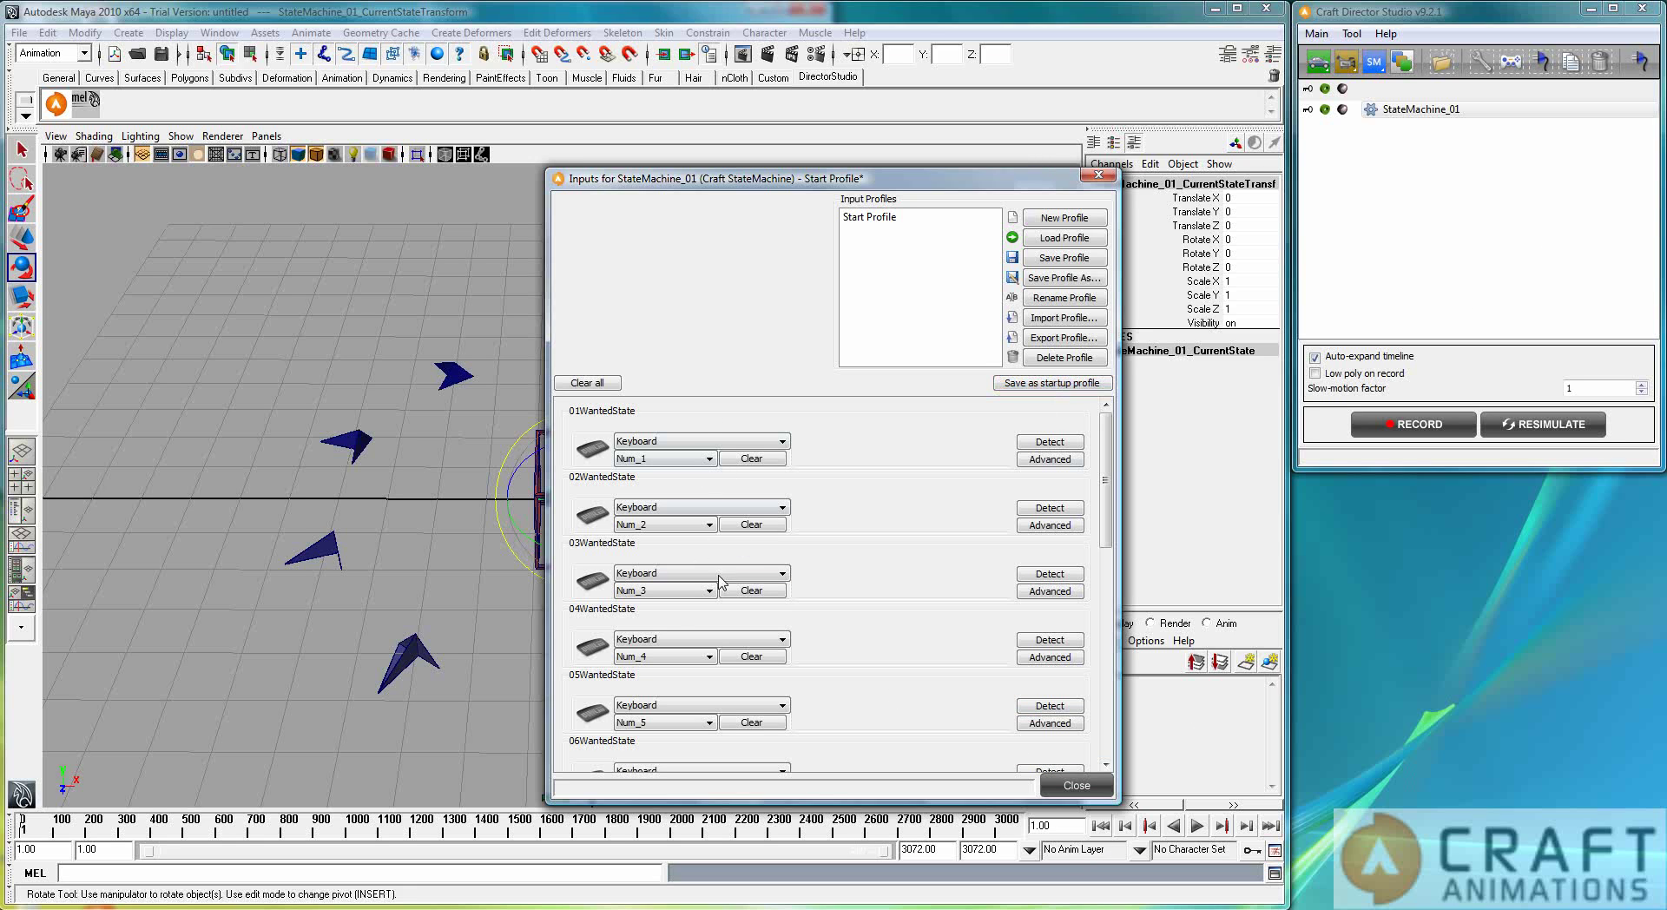
Step: From a top view, record a test run switching states with the numpad, then stop recording
{"action": "left_click", "coordinate": [1077, 785]}
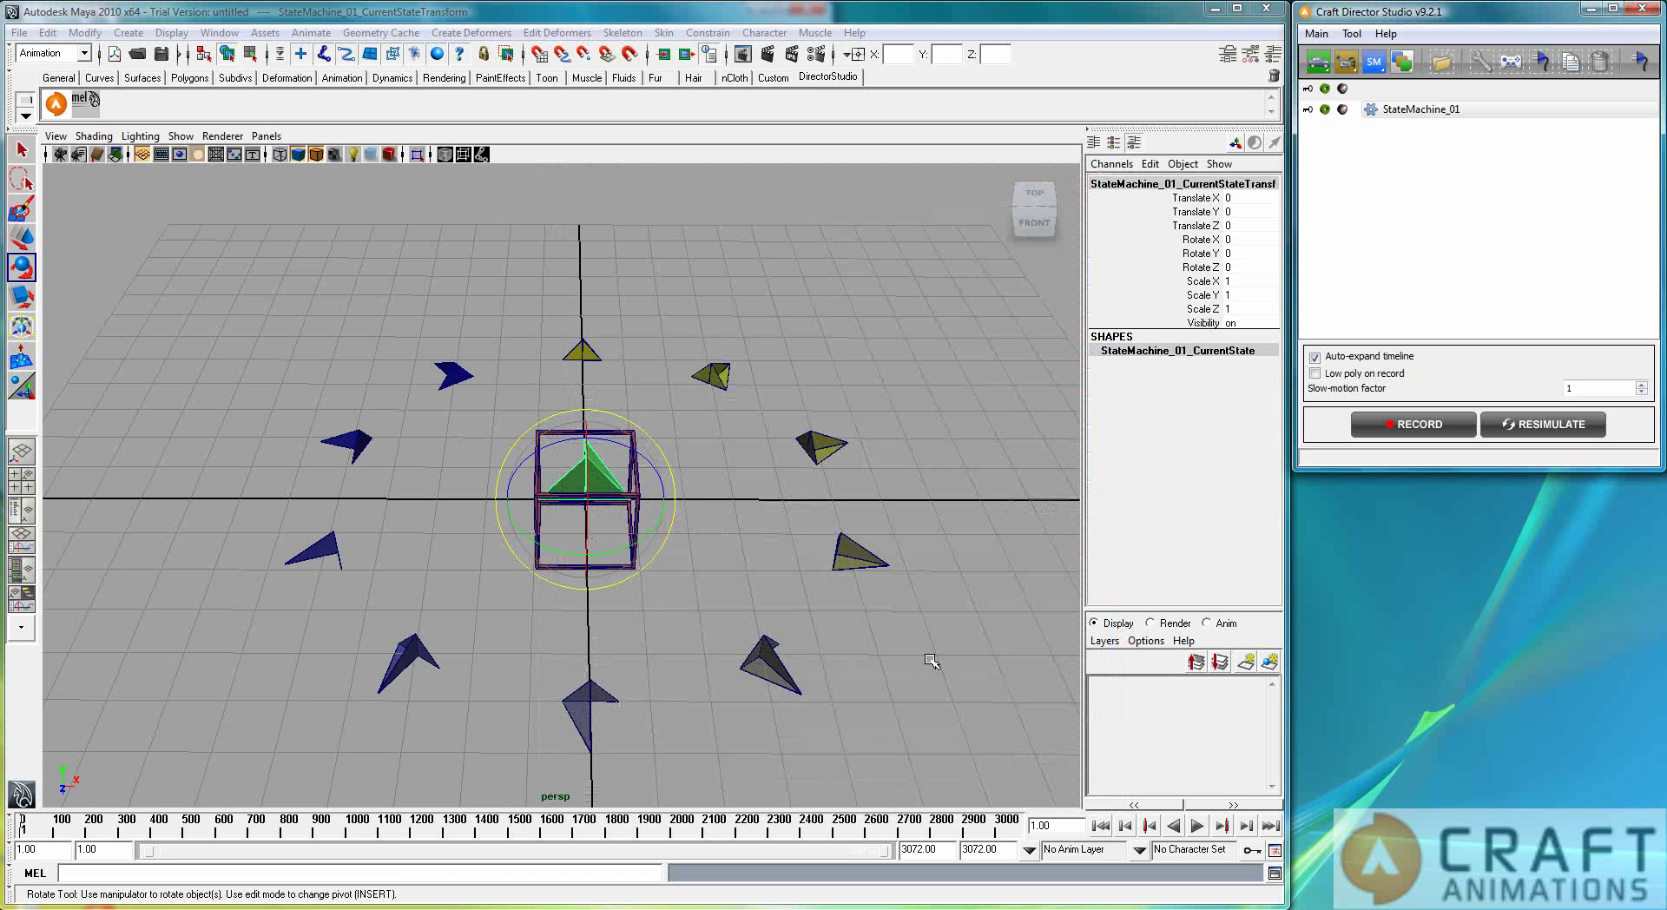
{"action": "left_click_drag", "start_coordinate": [782, 565], "coordinate": [686, 558], "text": "alt"}
{"action": "left_click", "coordinate": [1417, 425]}
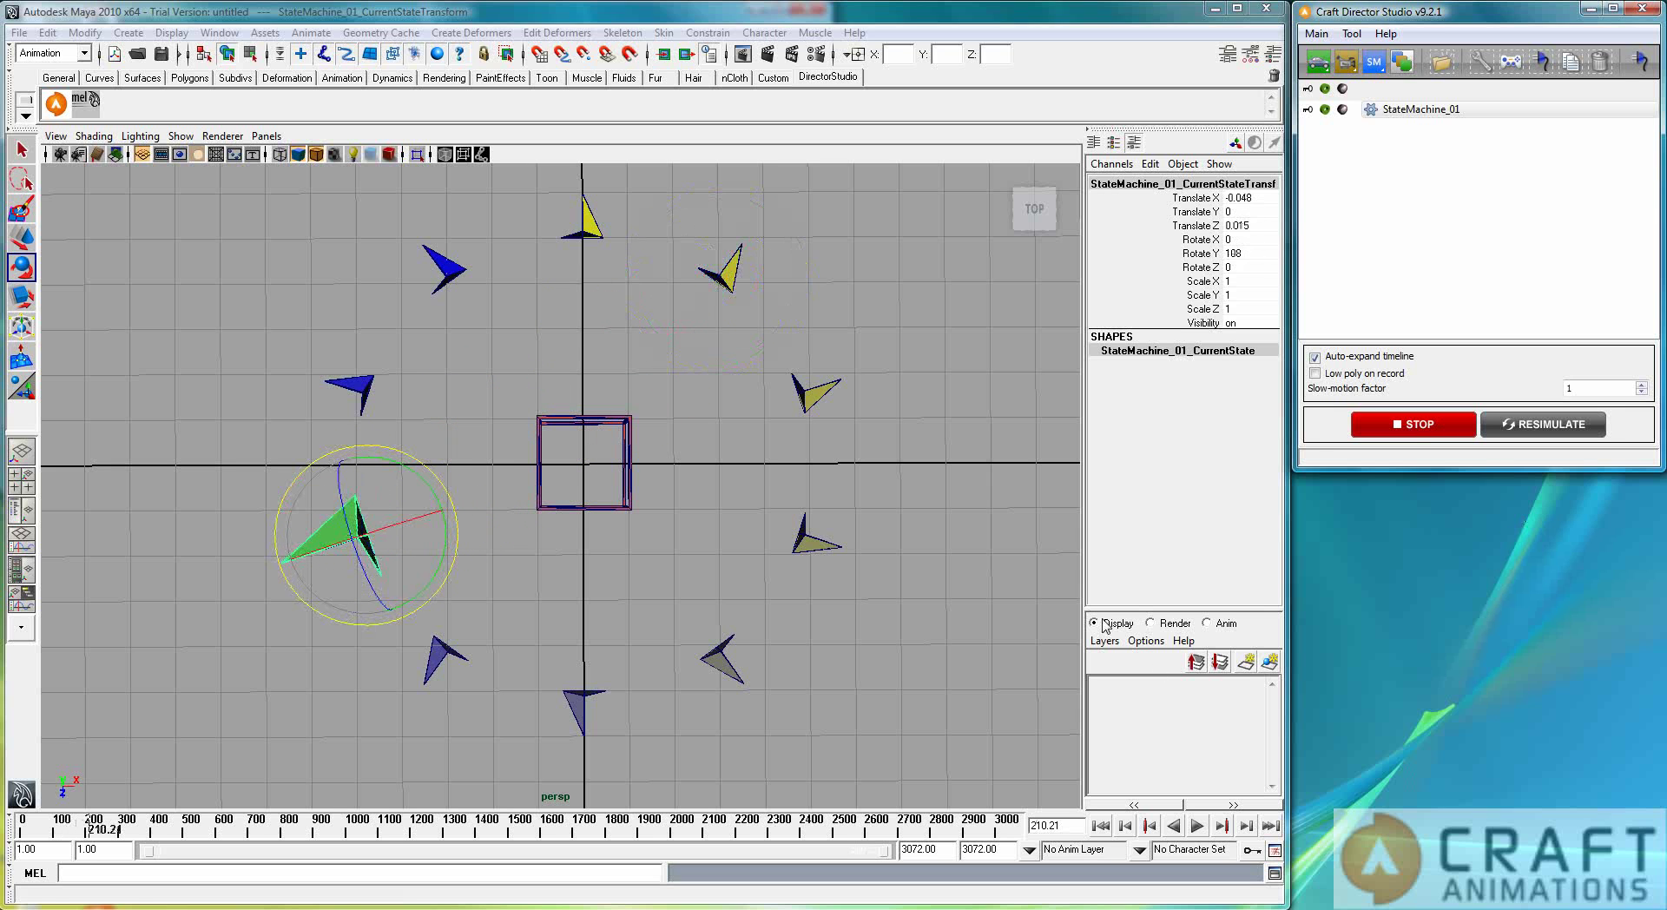
{"action": "left_click", "coordinate": [1007, 627]}
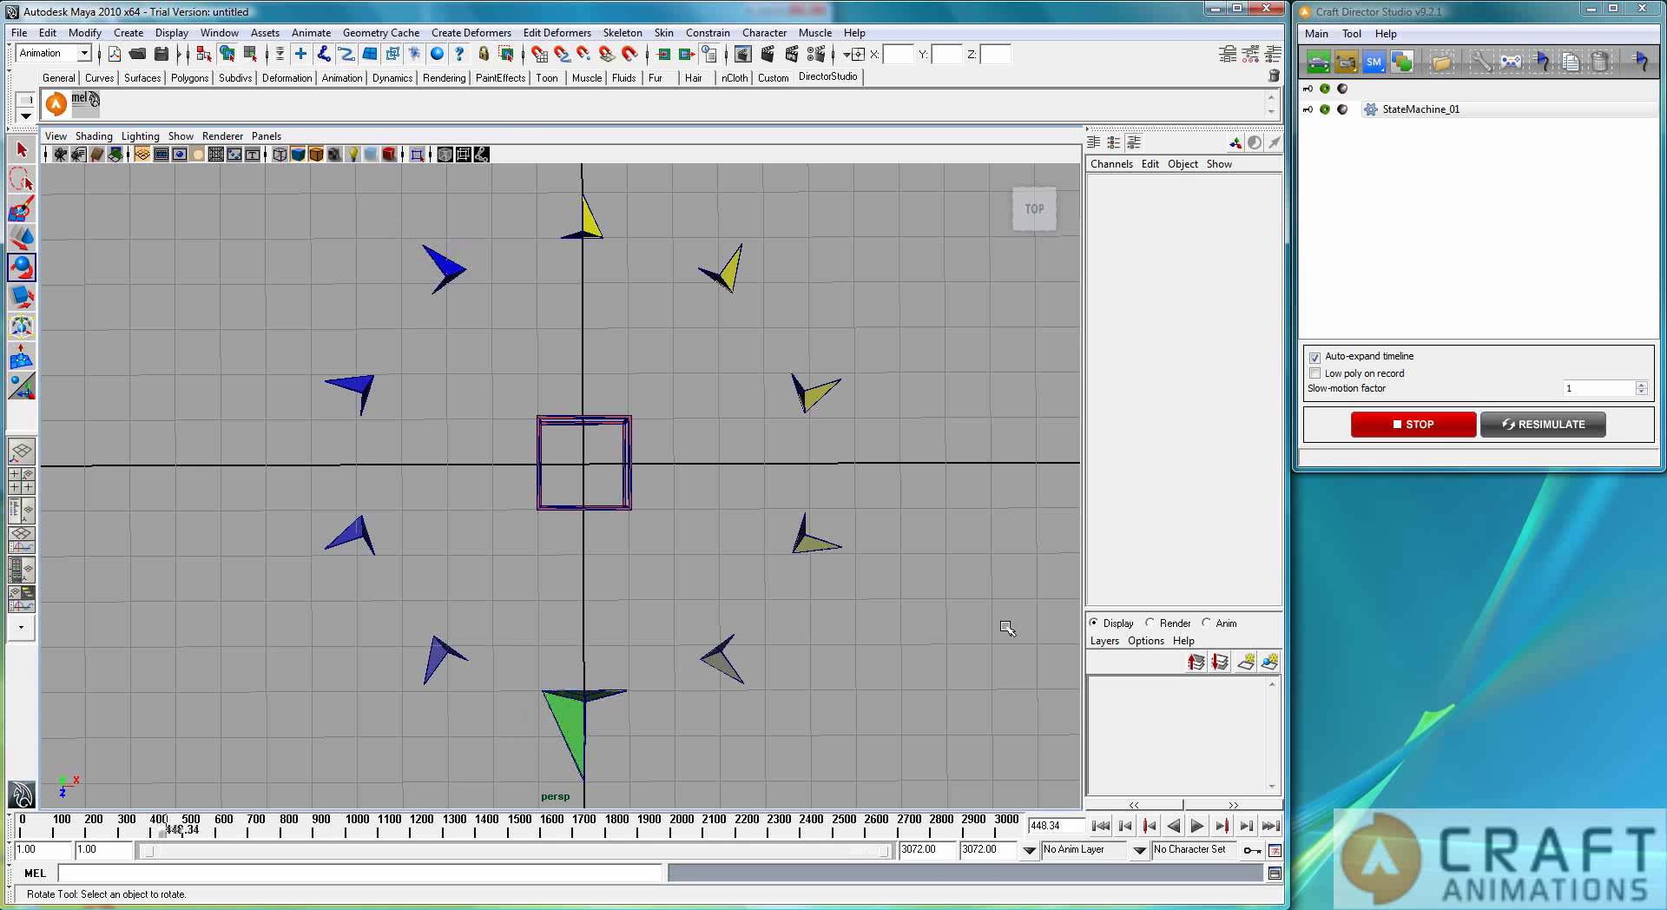
{"action": "left_click_drag", "start_coordinate": [823, 627], "coordinate": [796, 554], "text": "alt"}
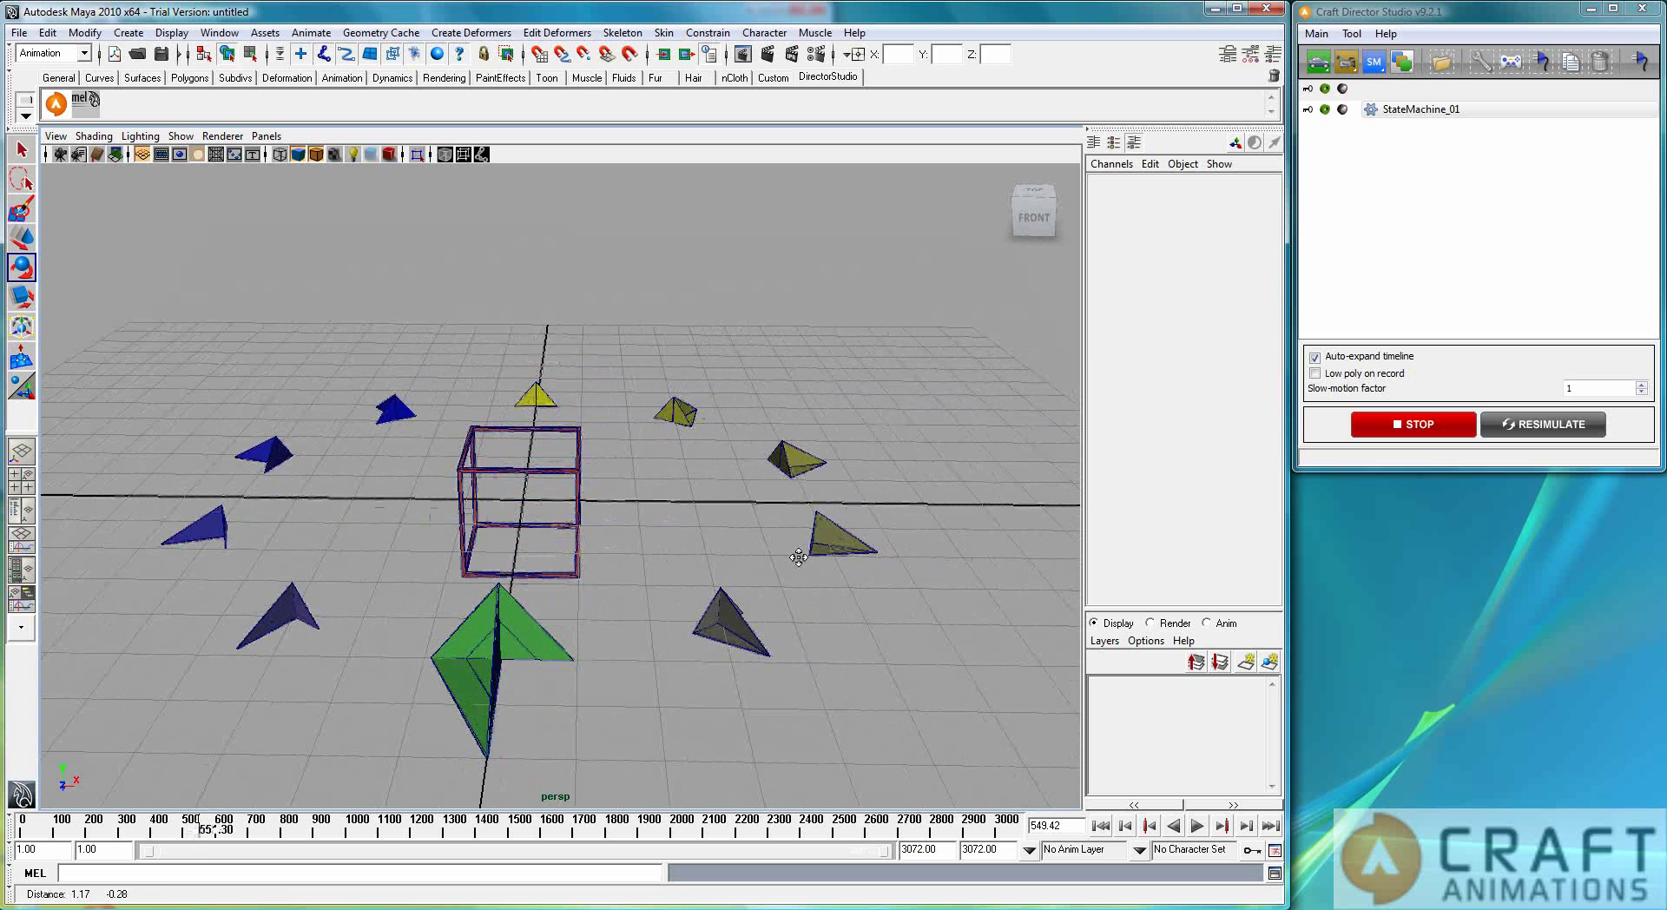
{"action": "left_click", "coordinate": [1415, 427]}
{"action": "left_click_drag", "start_coordinate": [863, 591], "coordinate": [859, 602], "text": "alt"}
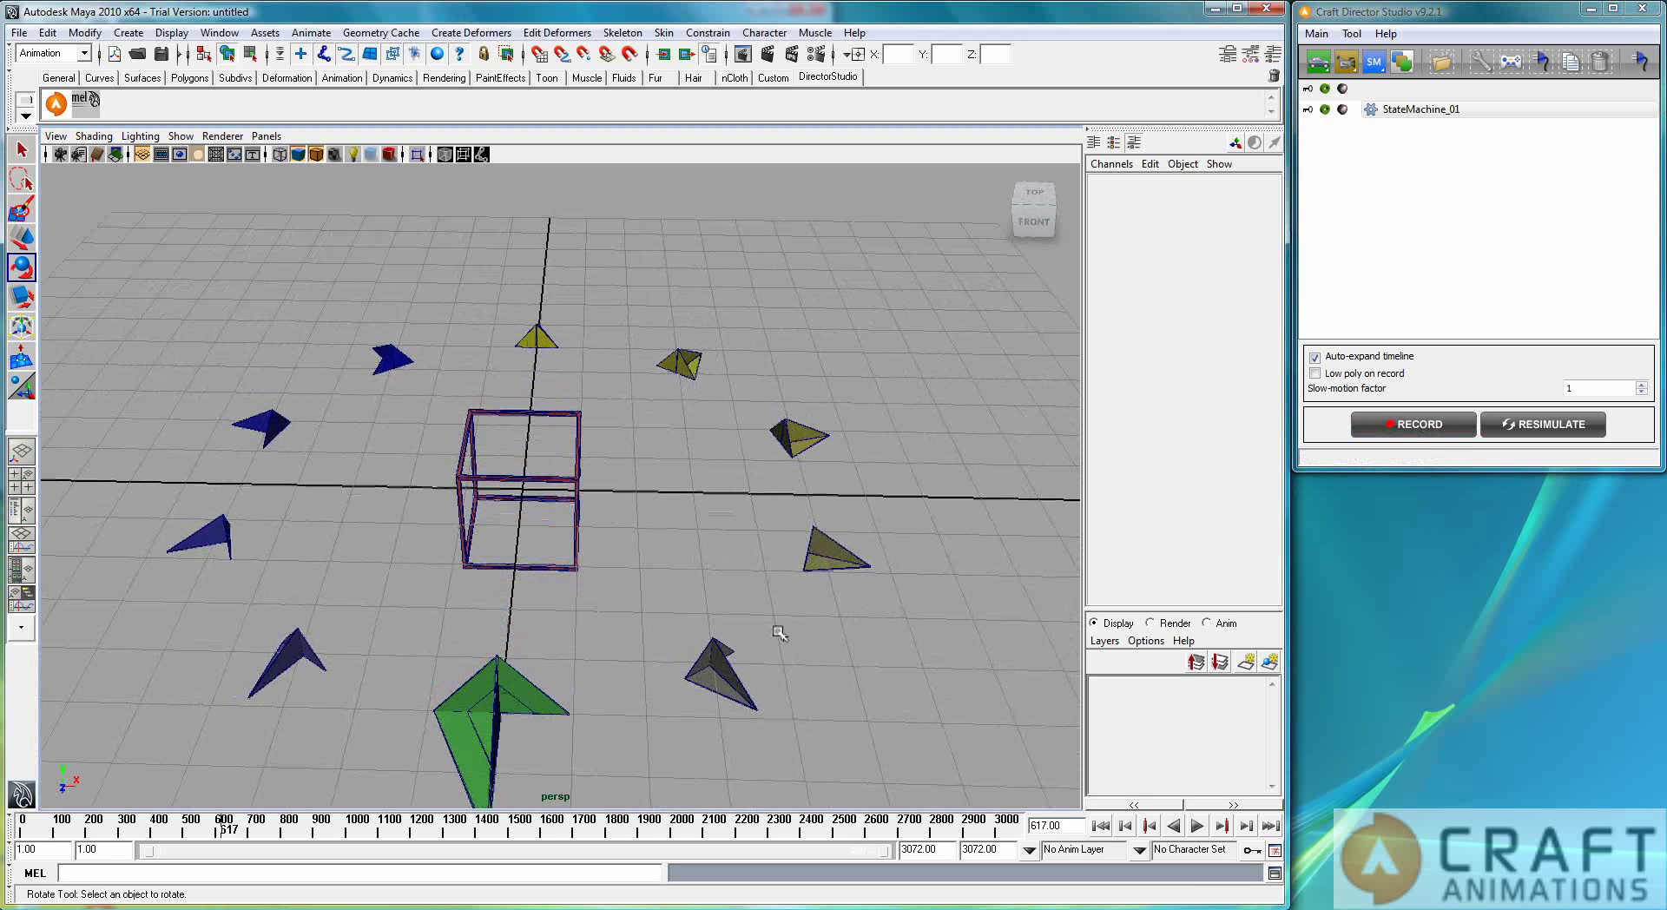
Step: Select the cage and move it down, then back up to Translate Y 2.06, so the pyramids follow
{"action": "left_click", "coordinate": [564, 568]}
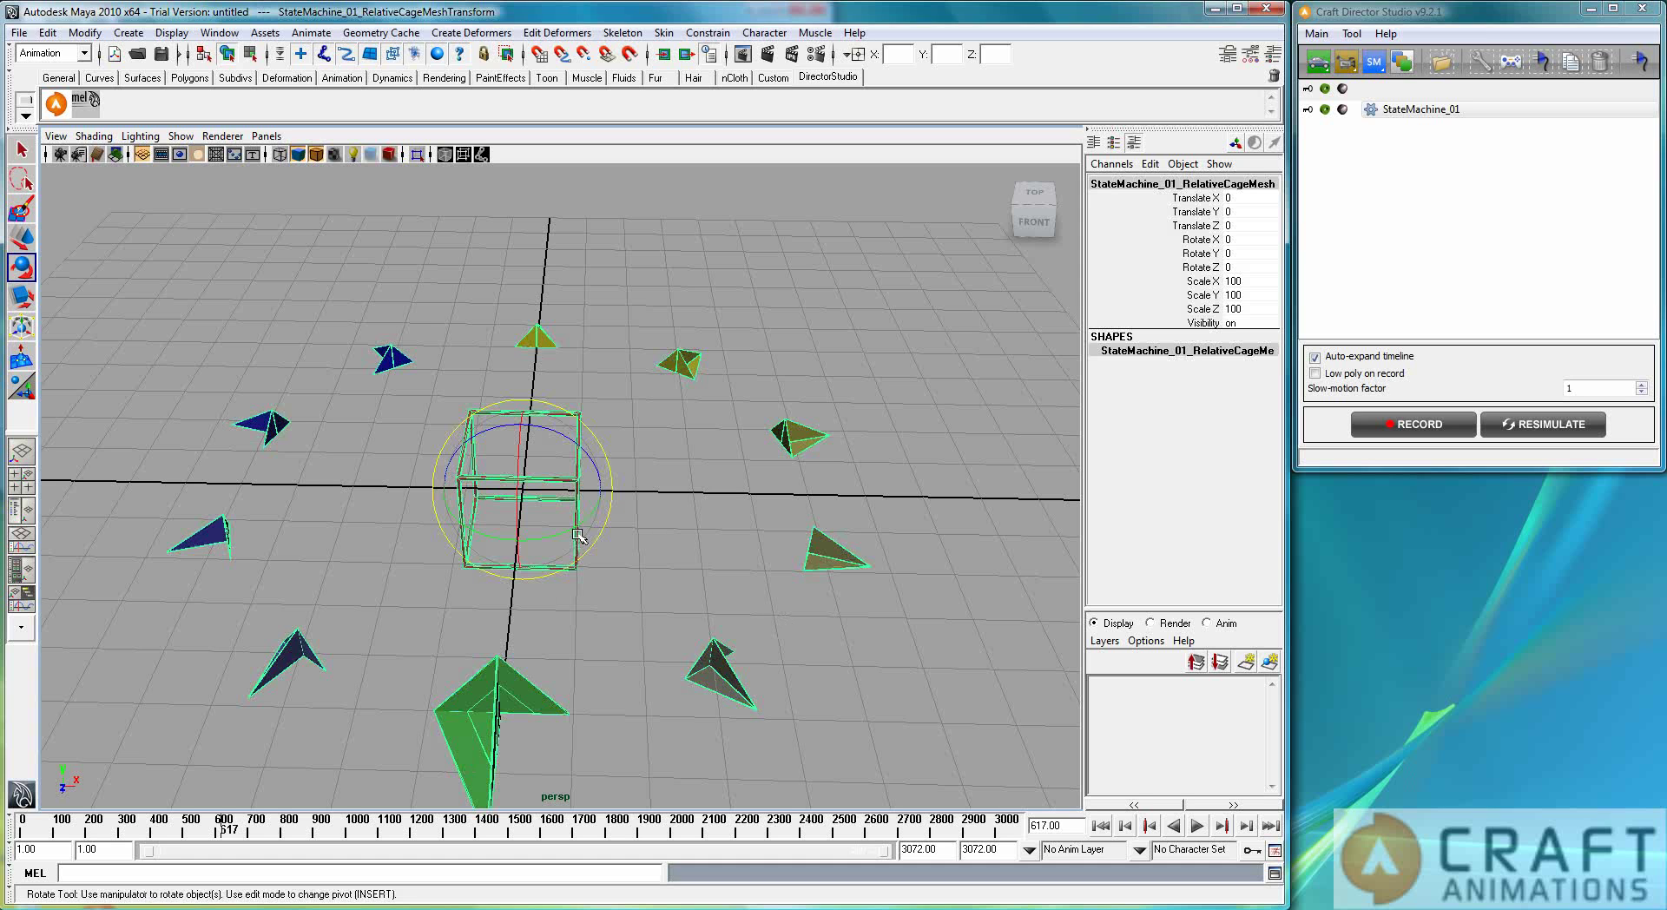
{"action": "left_click", "coordinate": [652, 535]}
{"action": "left_click_drag", "start_coordinate": [662, 577], "coordinate": [616, 566], "text": "alt"}
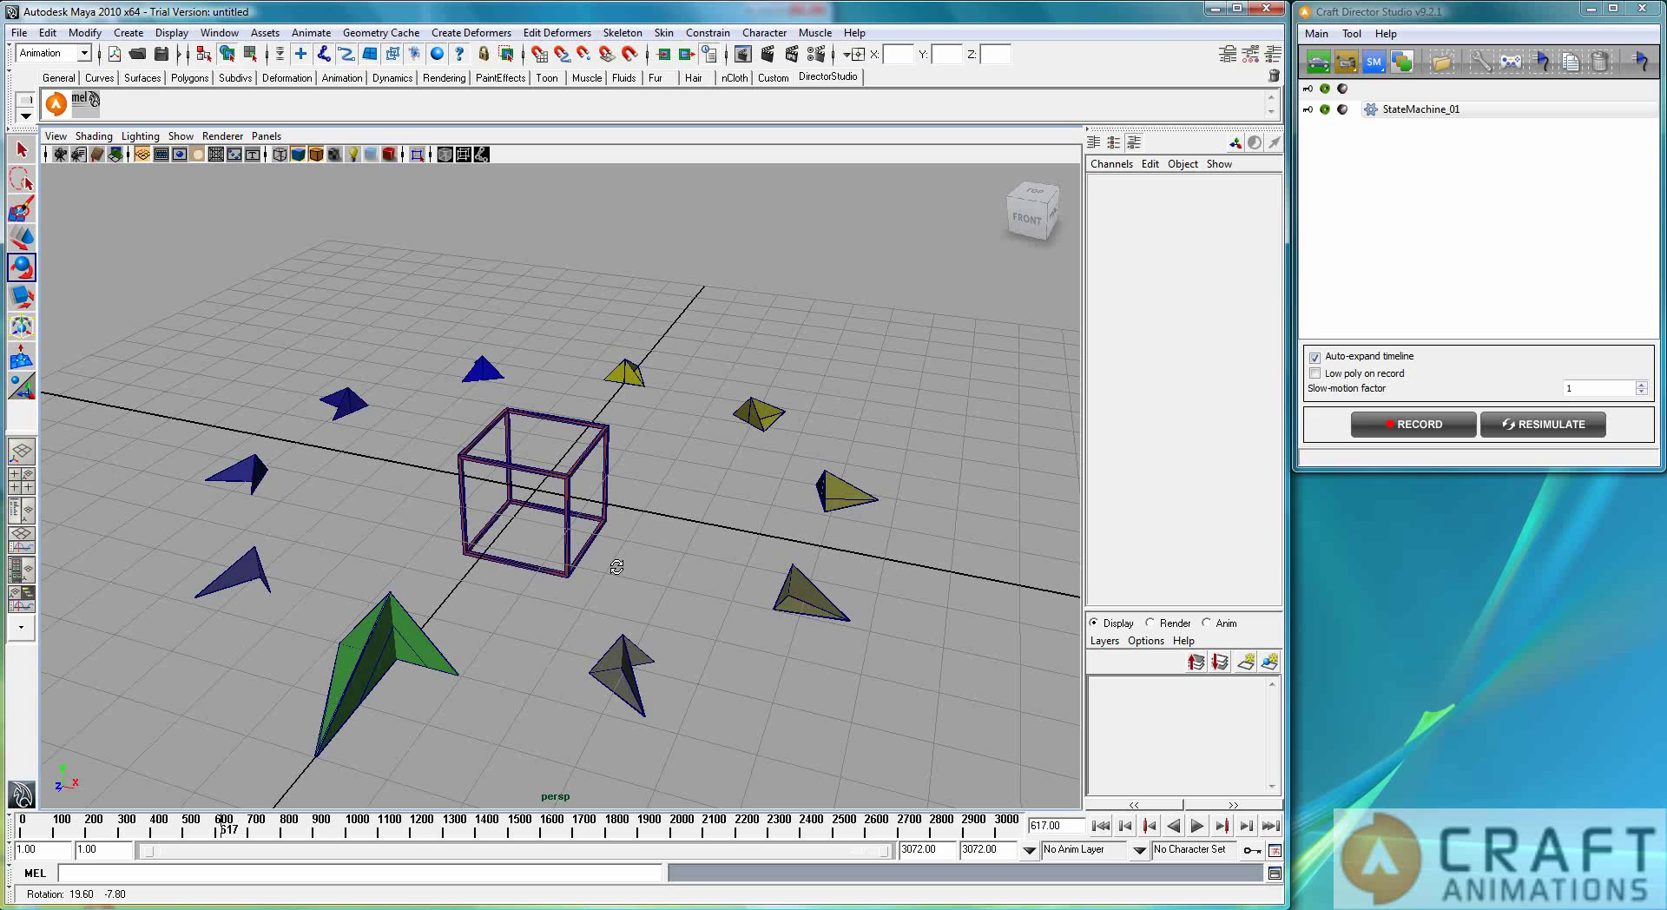
{"action": "left_click", "coordinate": [570, 483]}
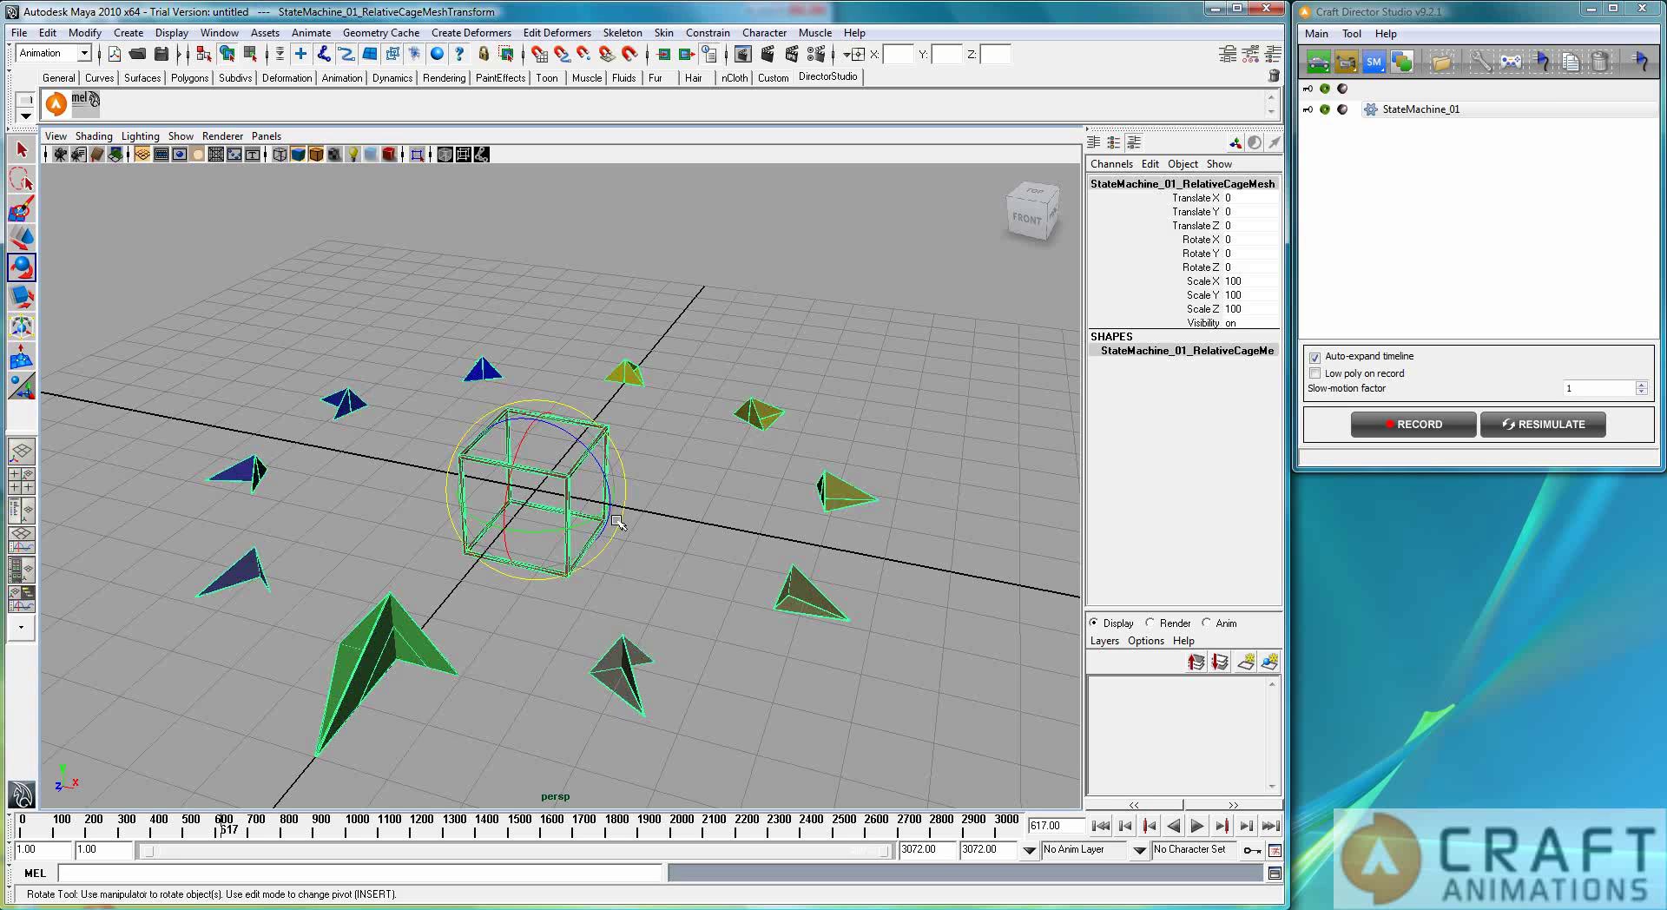
{"action": "key", "text": "w"}
{"action": "left_click_drag", "start_coordinate": [538, 450], "coordinate": [556, 364]}
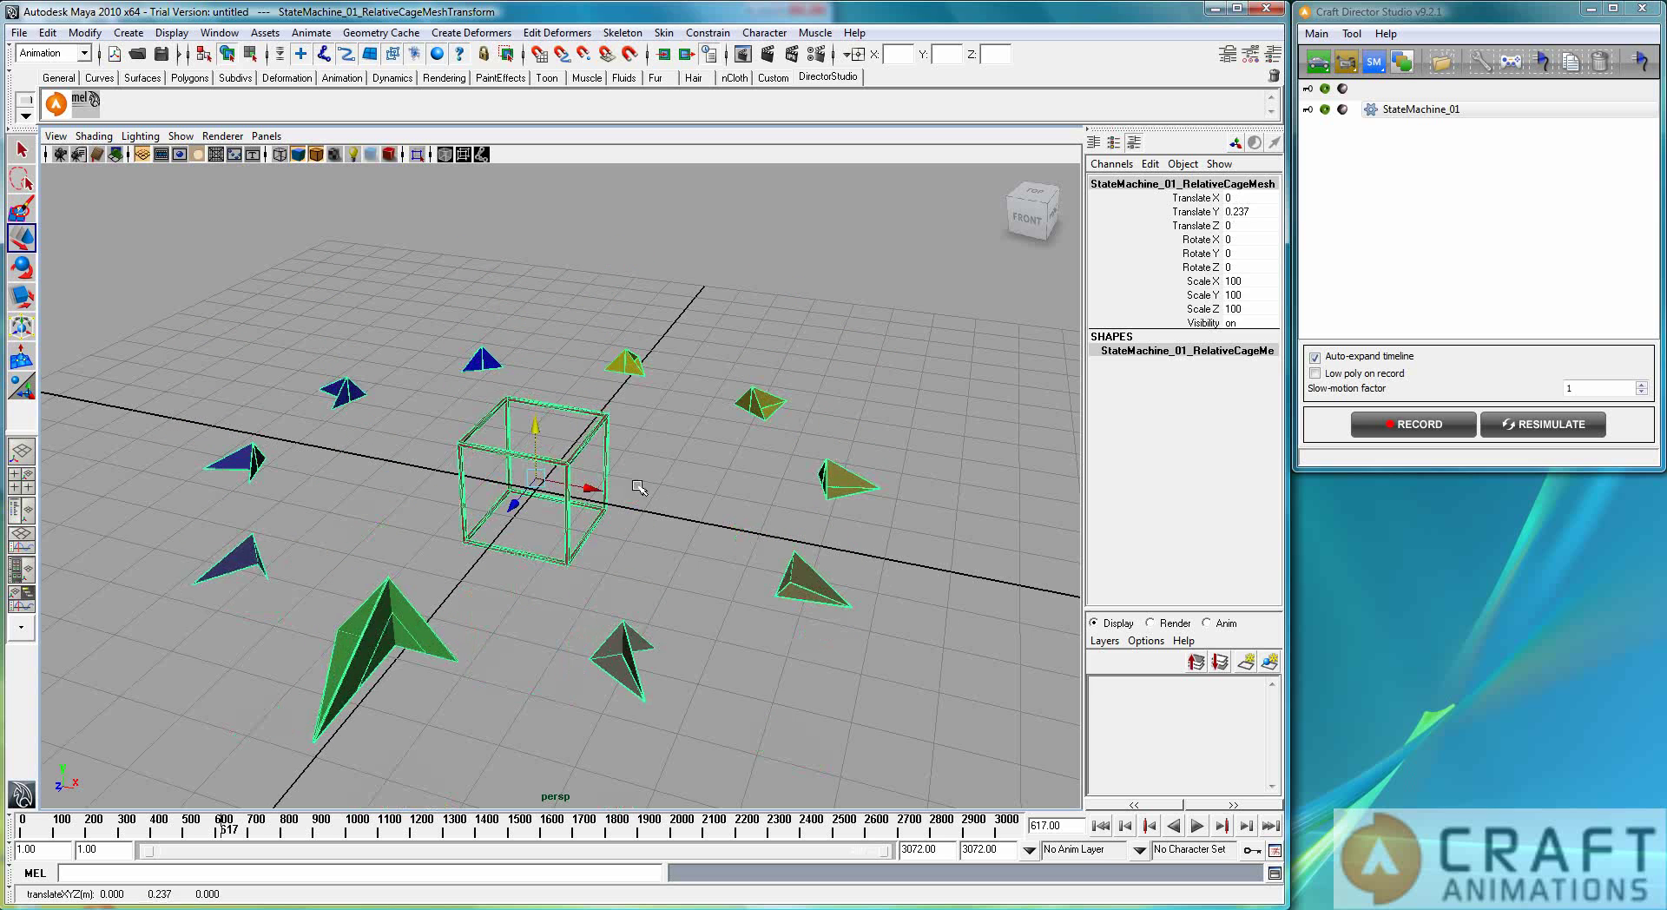
{"action": "left_click_drag", "start_coordinate": [539, 442], "coordinate": [554, 337]}
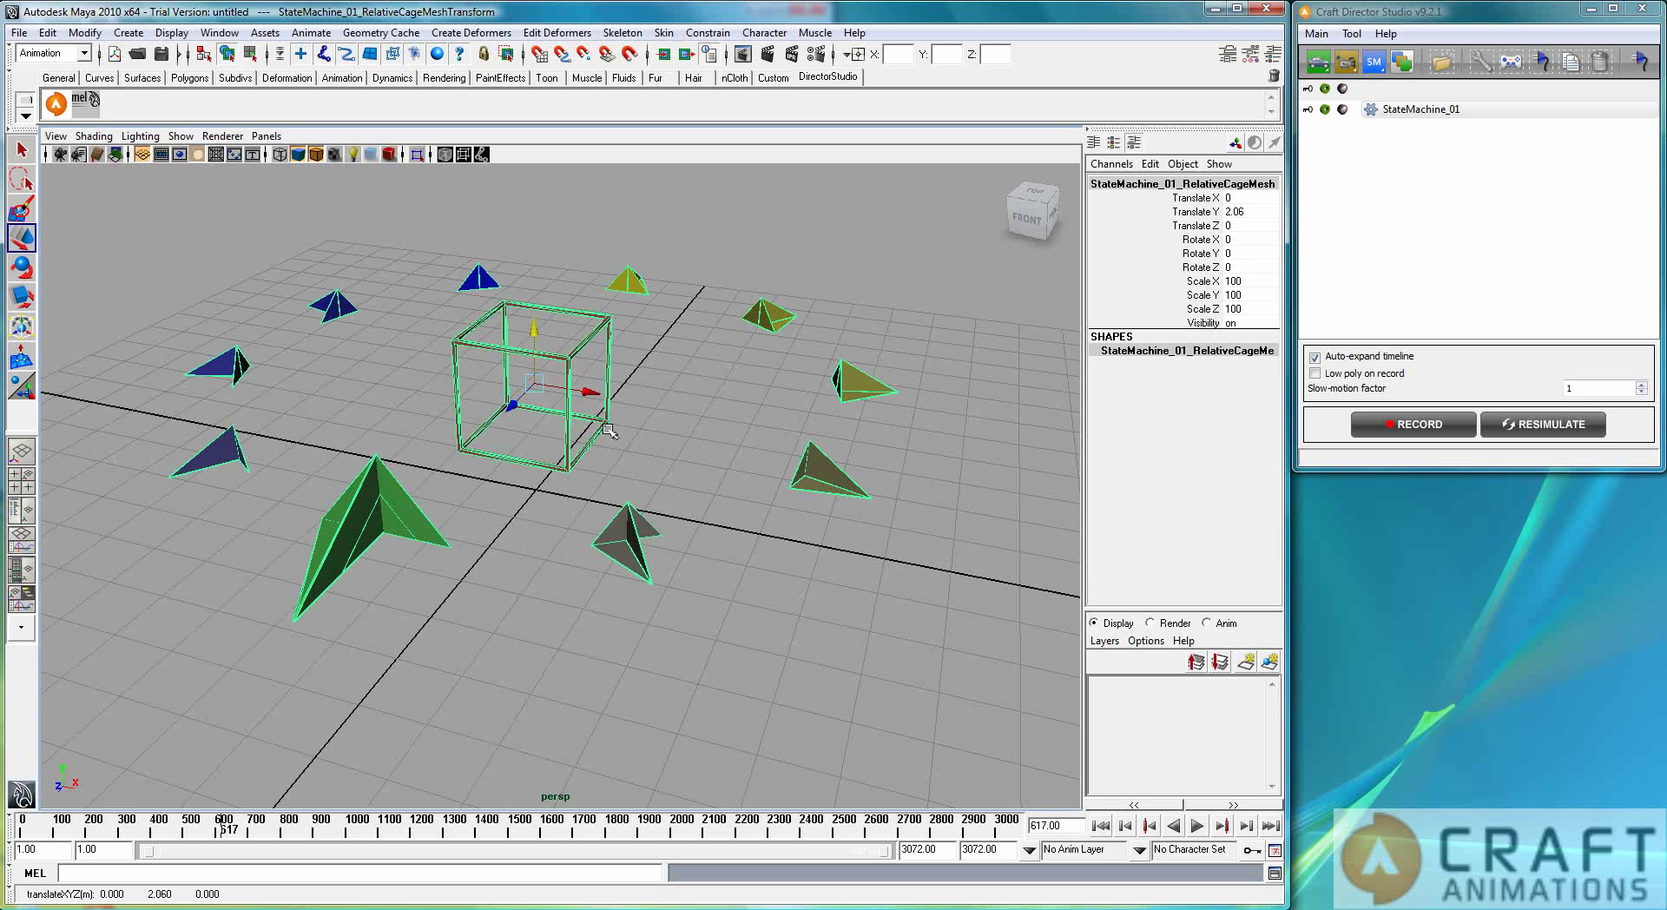
{"action": "left_click", "coordinate": [832, 479]}
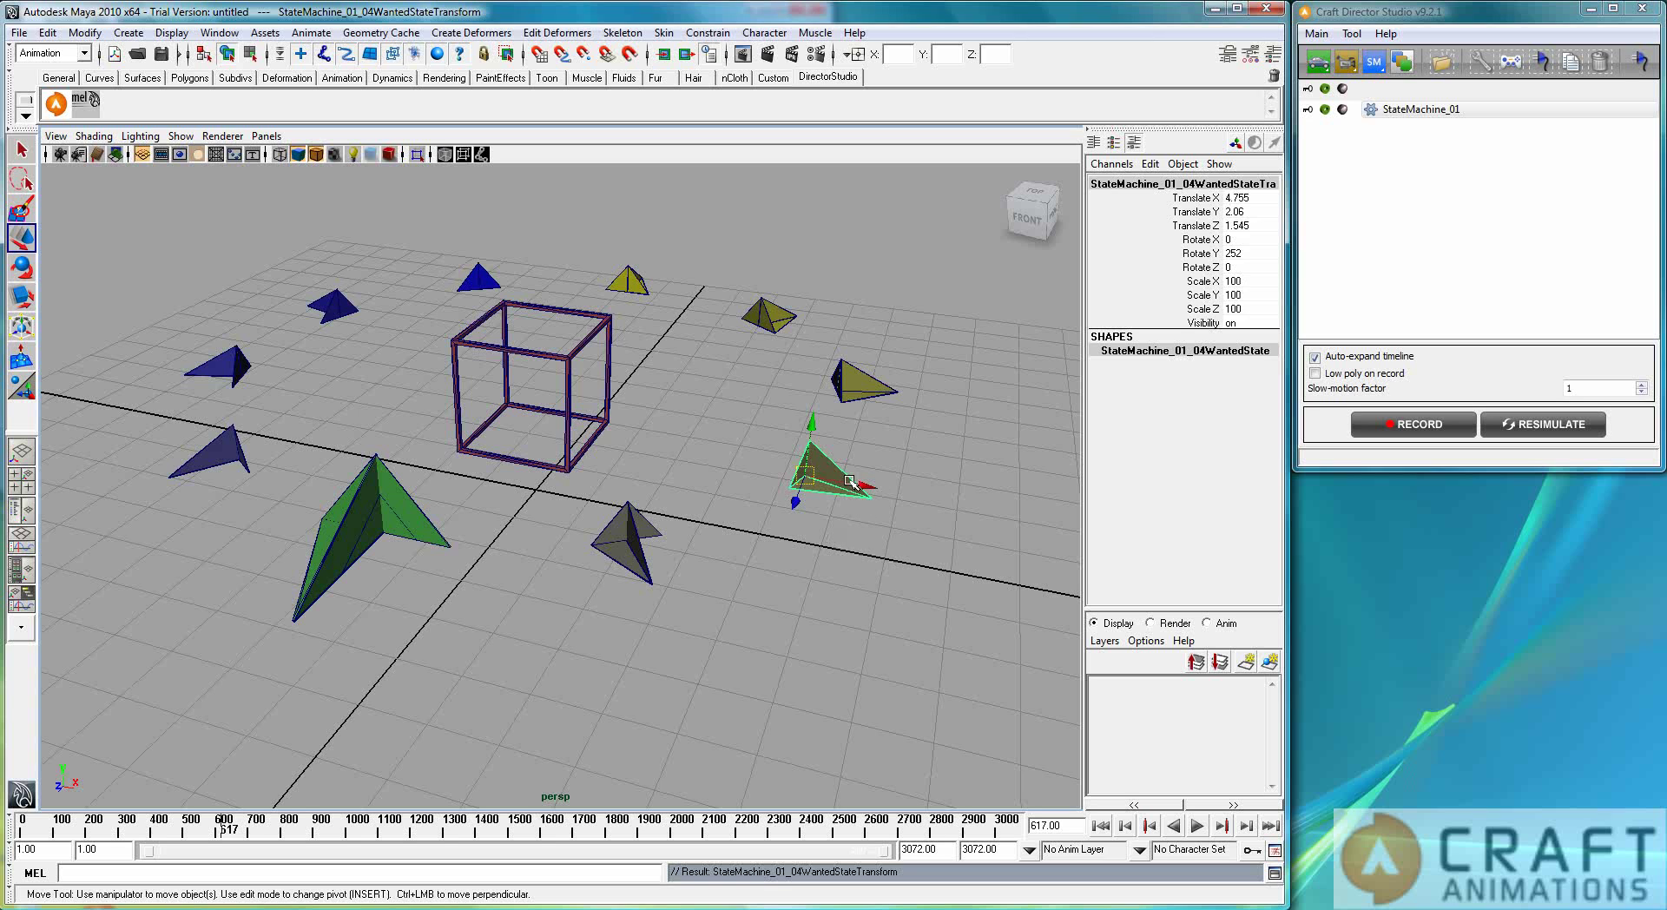
Step: Select the 04WantedState pyramid and scrub the timeline back to an earlier frame
{"action": "left_click", "coordinate": [565, 387]}
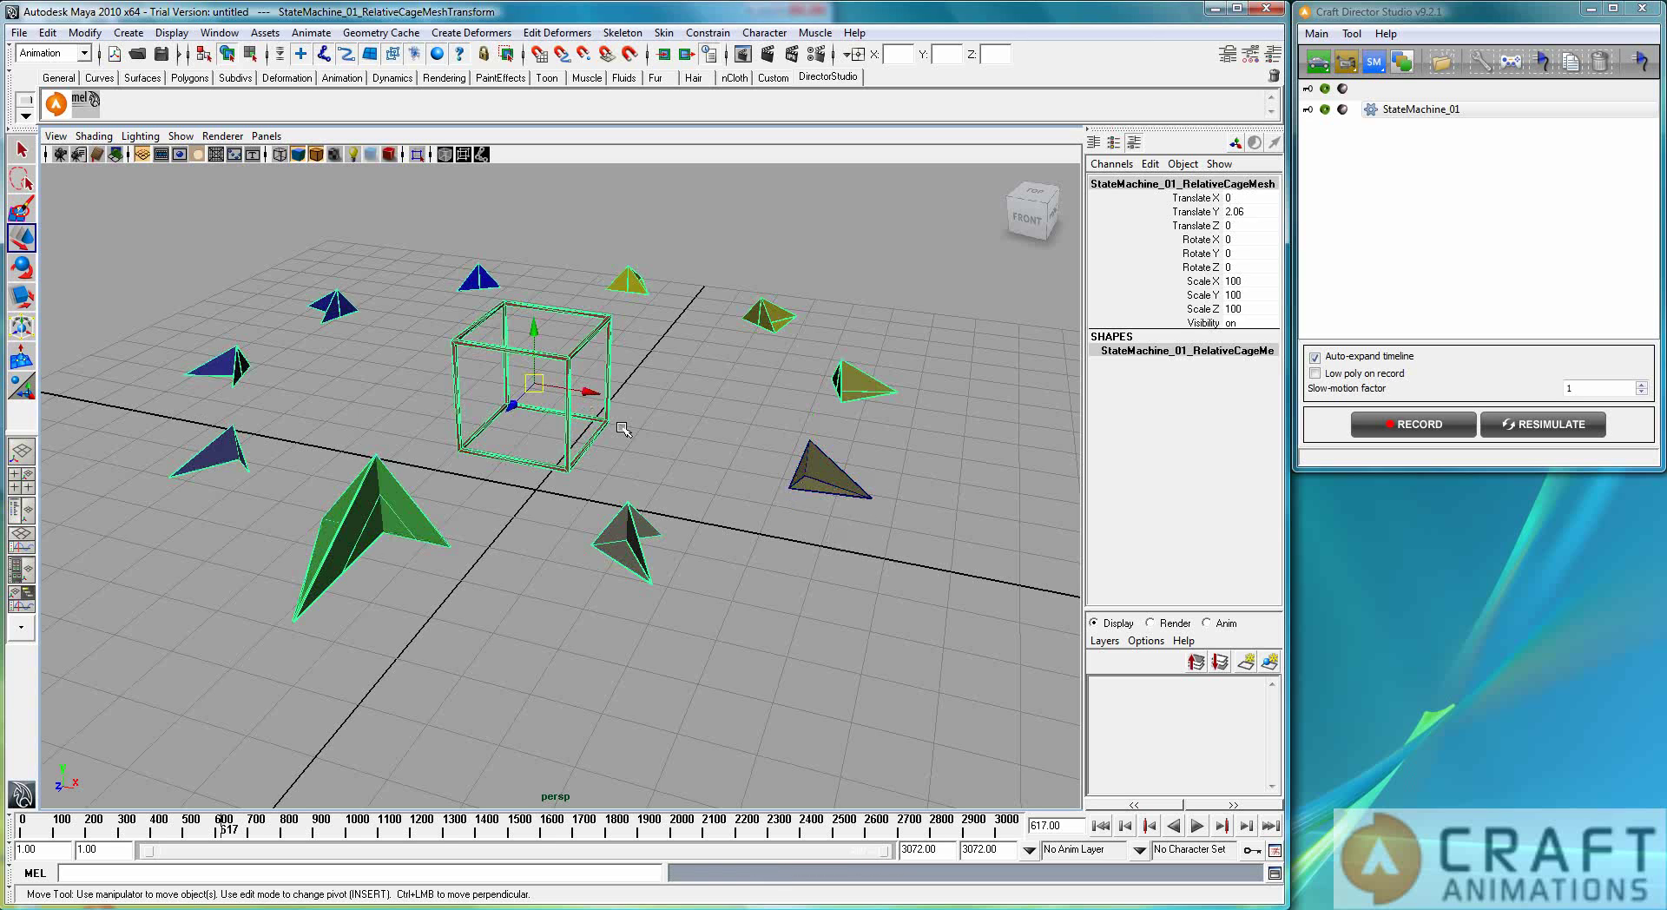
{"action": "left_click", "coordinate": [862, 492]}
{"action": "left_click_drag", "start_coordinate": [816, 495], "coordinate": [918, 504], "text": "alt"}
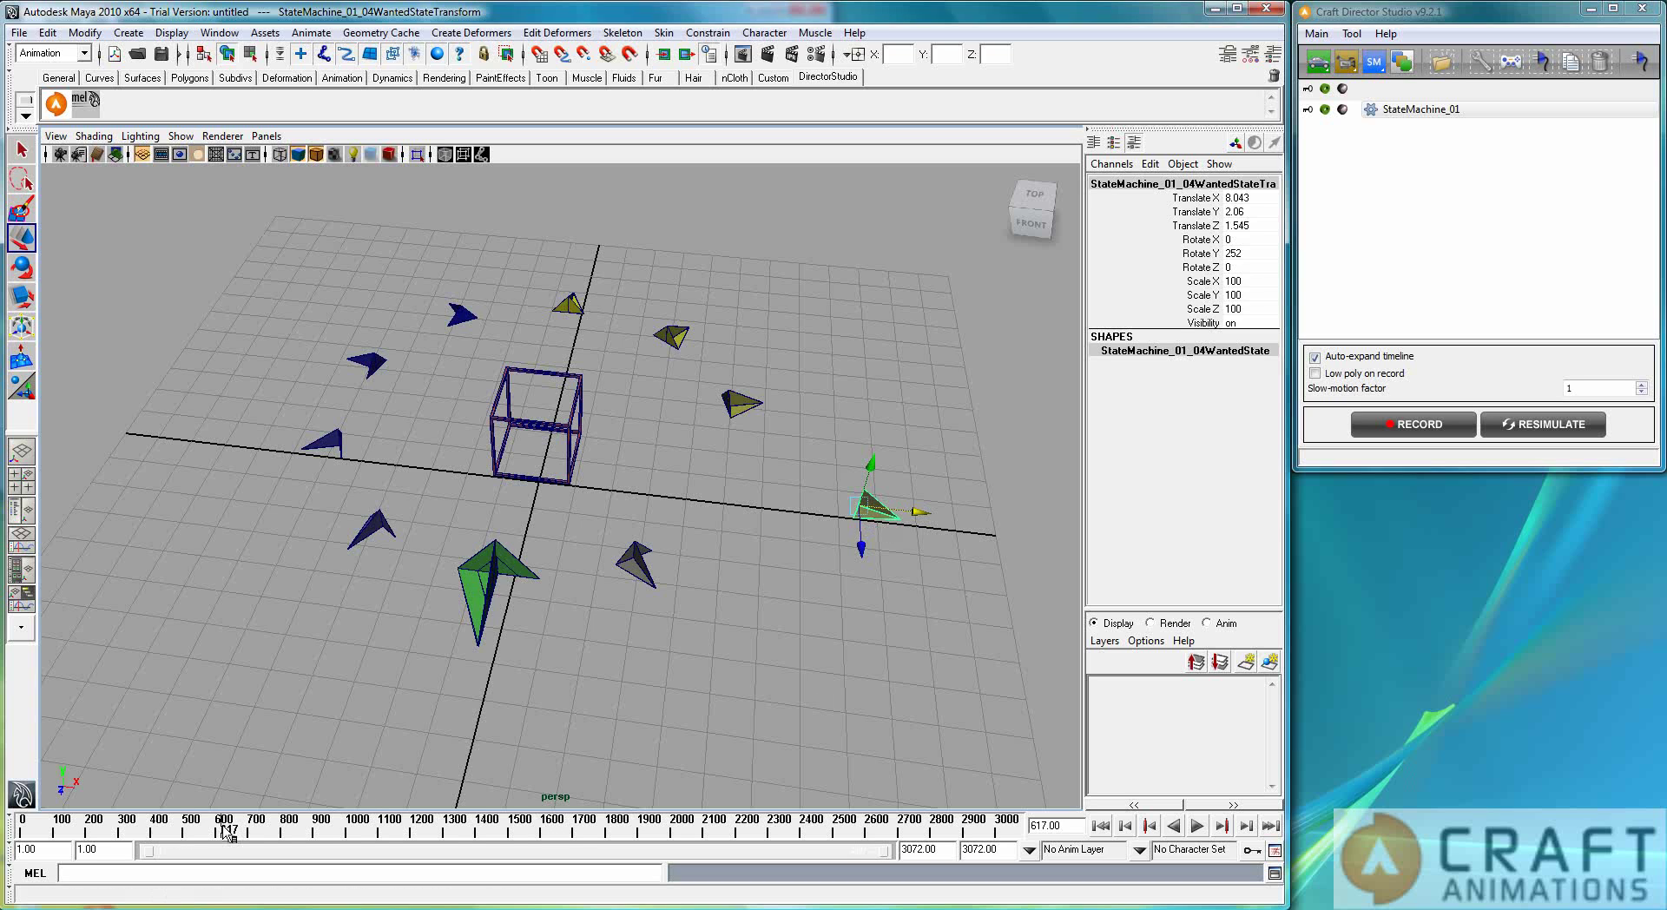
{"action": "left_click", "coordinate": [118, 831]}
{"action": "left_click_drag", "start_coordinate": [102, 839], "coordinate": [22, 839]}
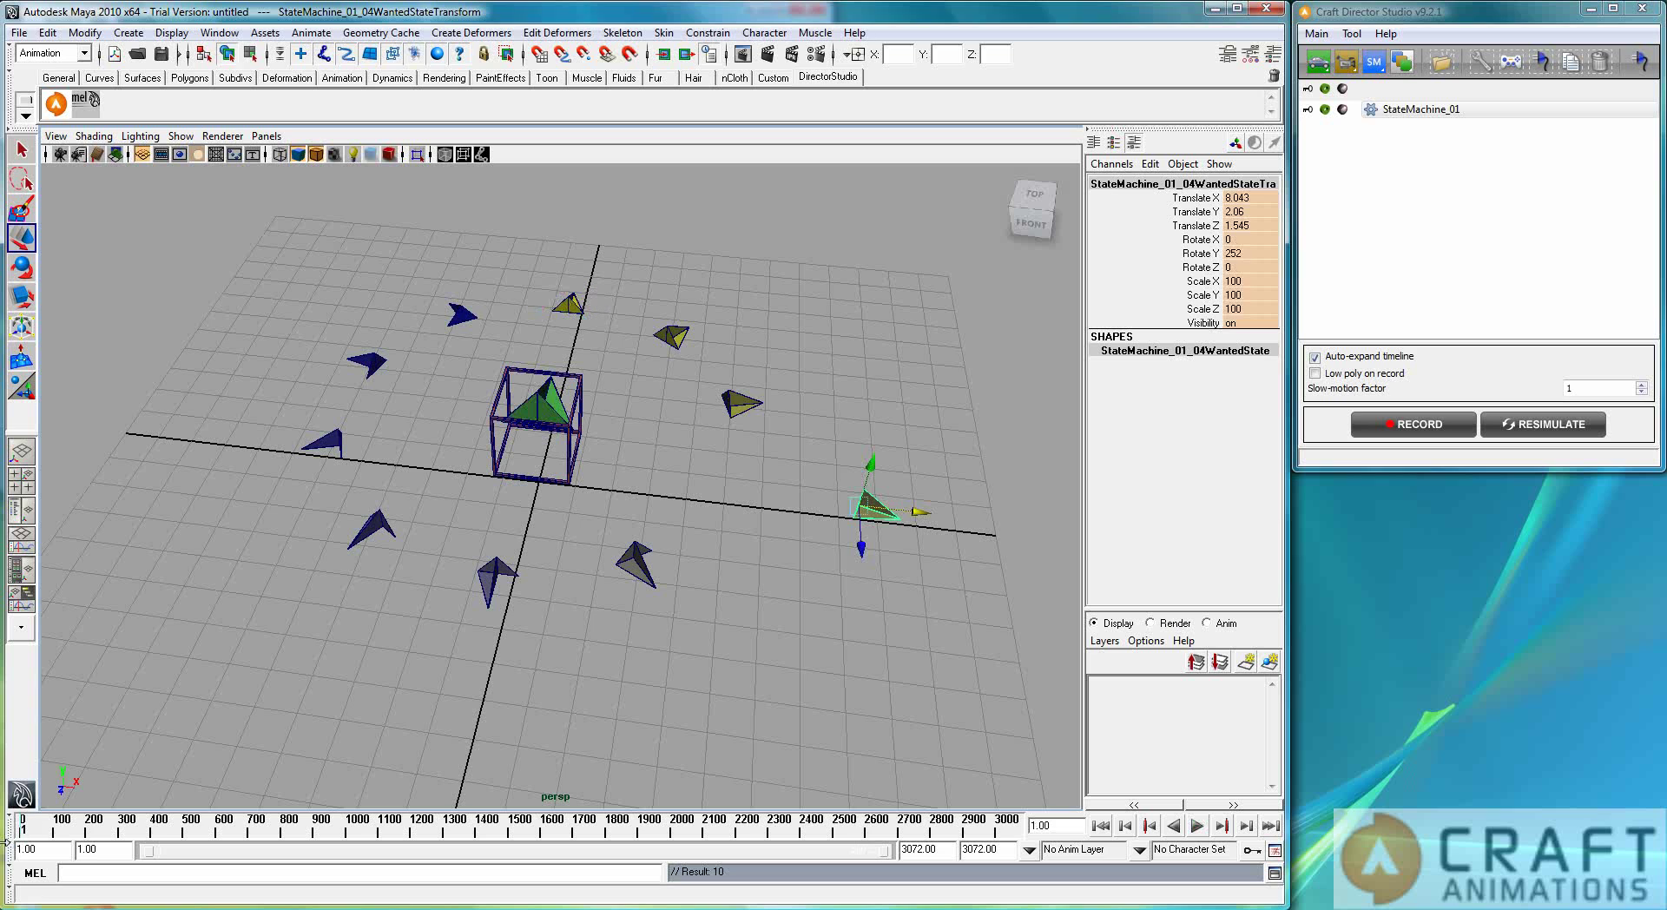
Step: At frame 103, move 04WantedState to Z -5.523, rotate it to 23.305, 542.005, -108.872, then play
{"action": "left_click_drag", "start_coordinate": [863, 544], "coordinate": [848, 326]}
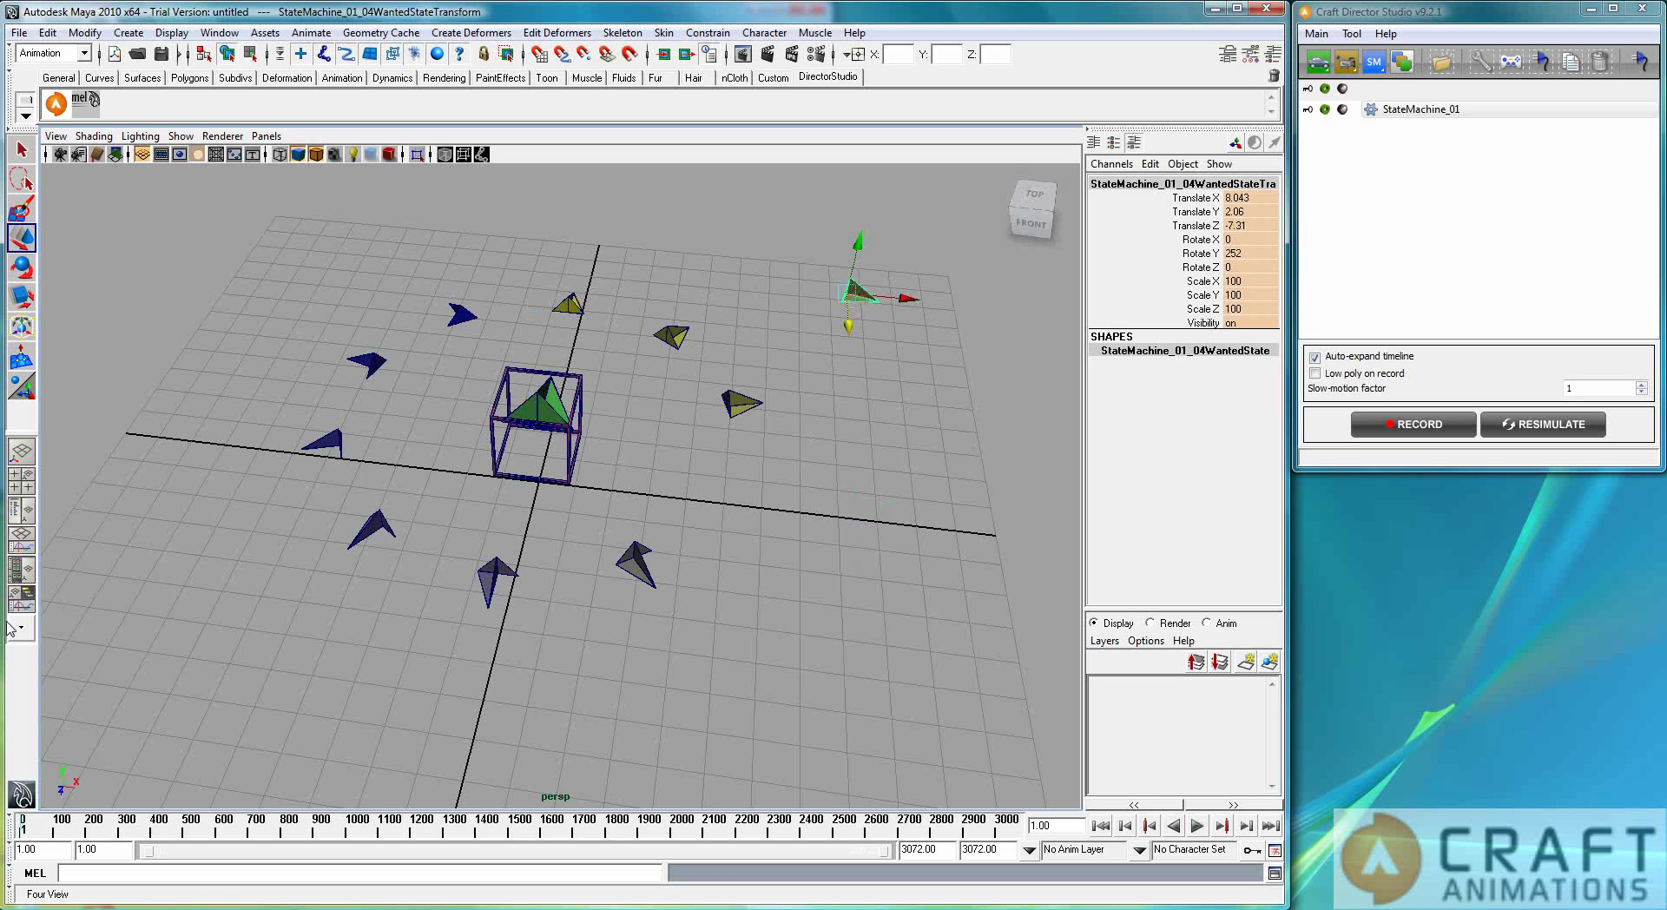
{"action": "left_click", "coordinate": [62, 827]}
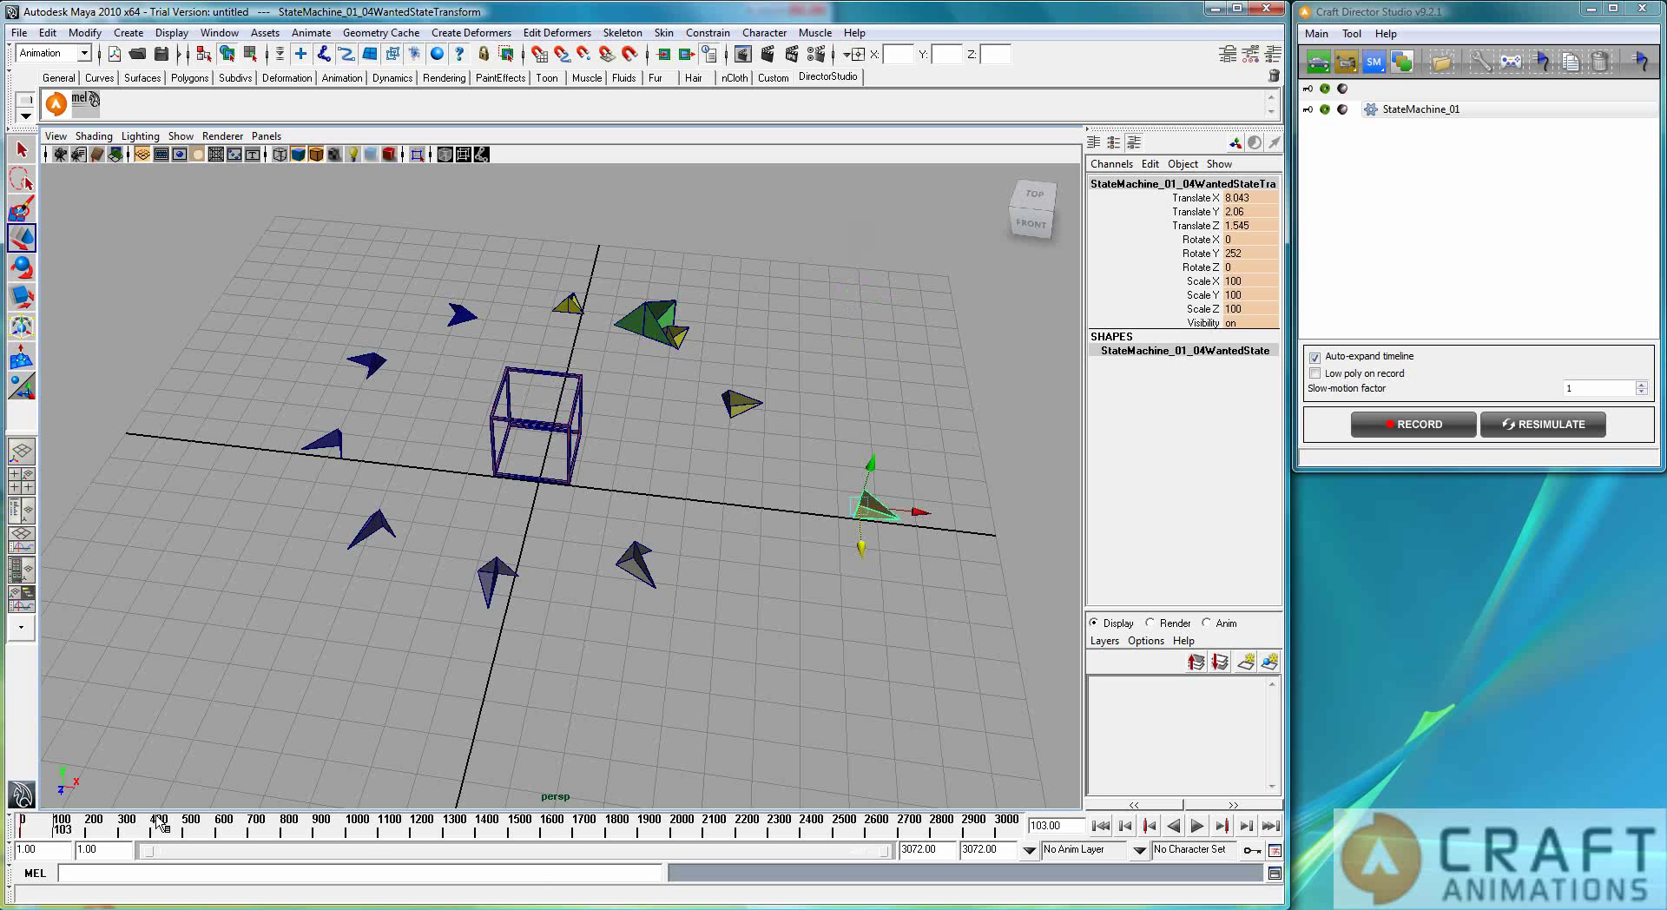
{"action": "left_click_drag", "start_coordinate": [872, 527], "coordinate": [829, 337]}
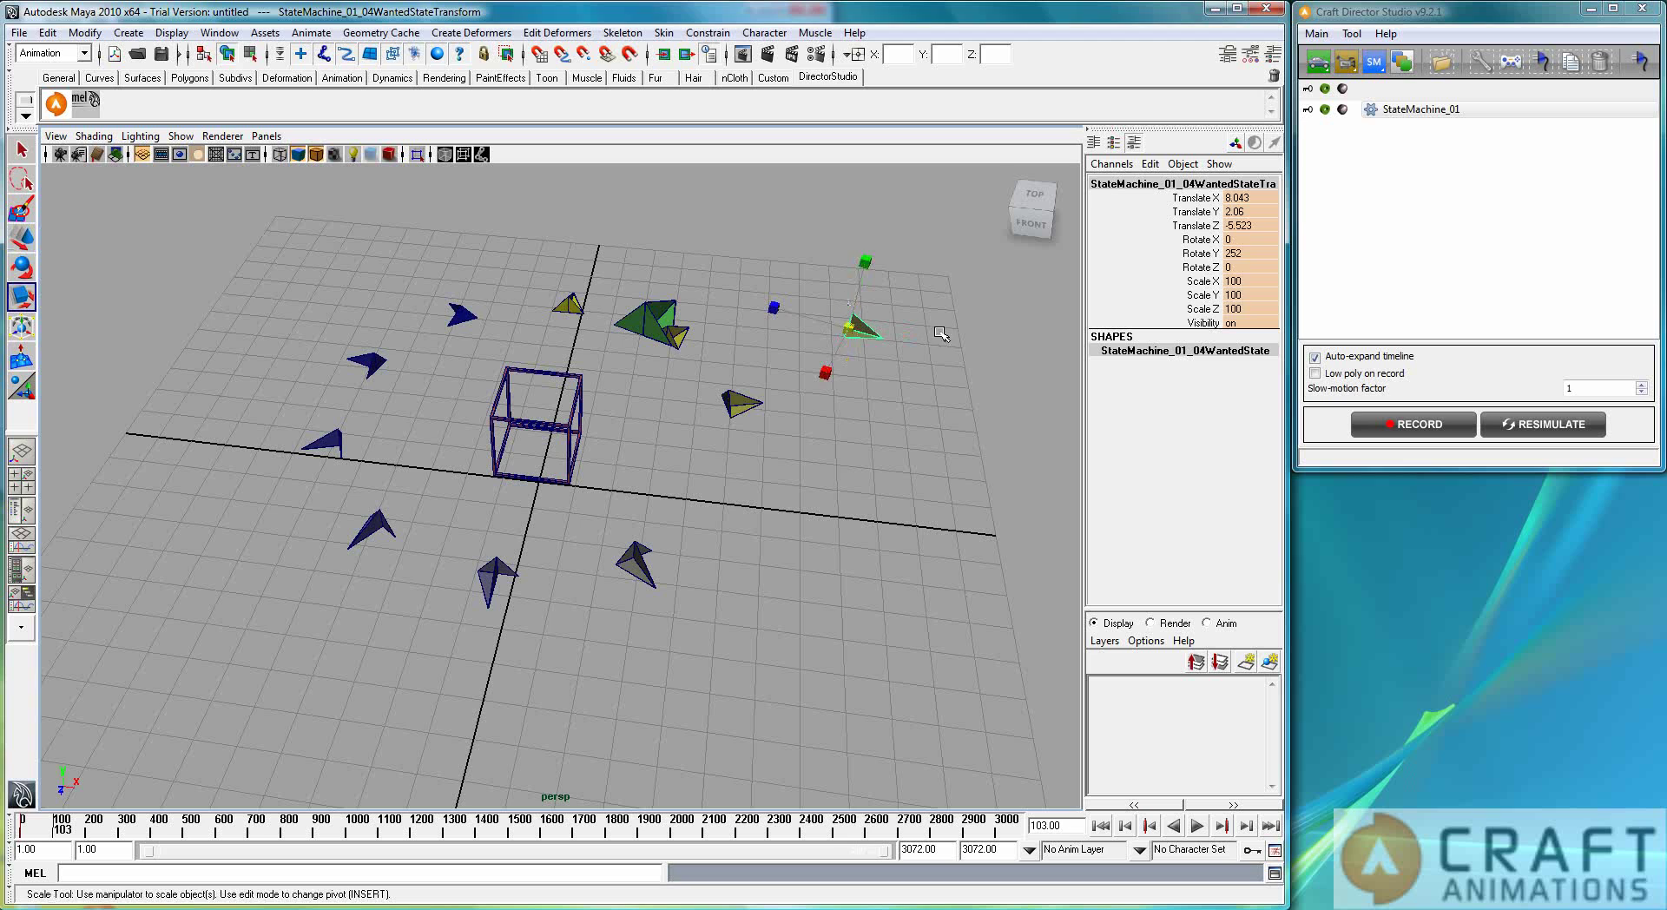
{"action": "key", "text": "e"}
{"action": "left_click_drag", "start_coordinate": [903, 280], "coordinate": [852, 513]}
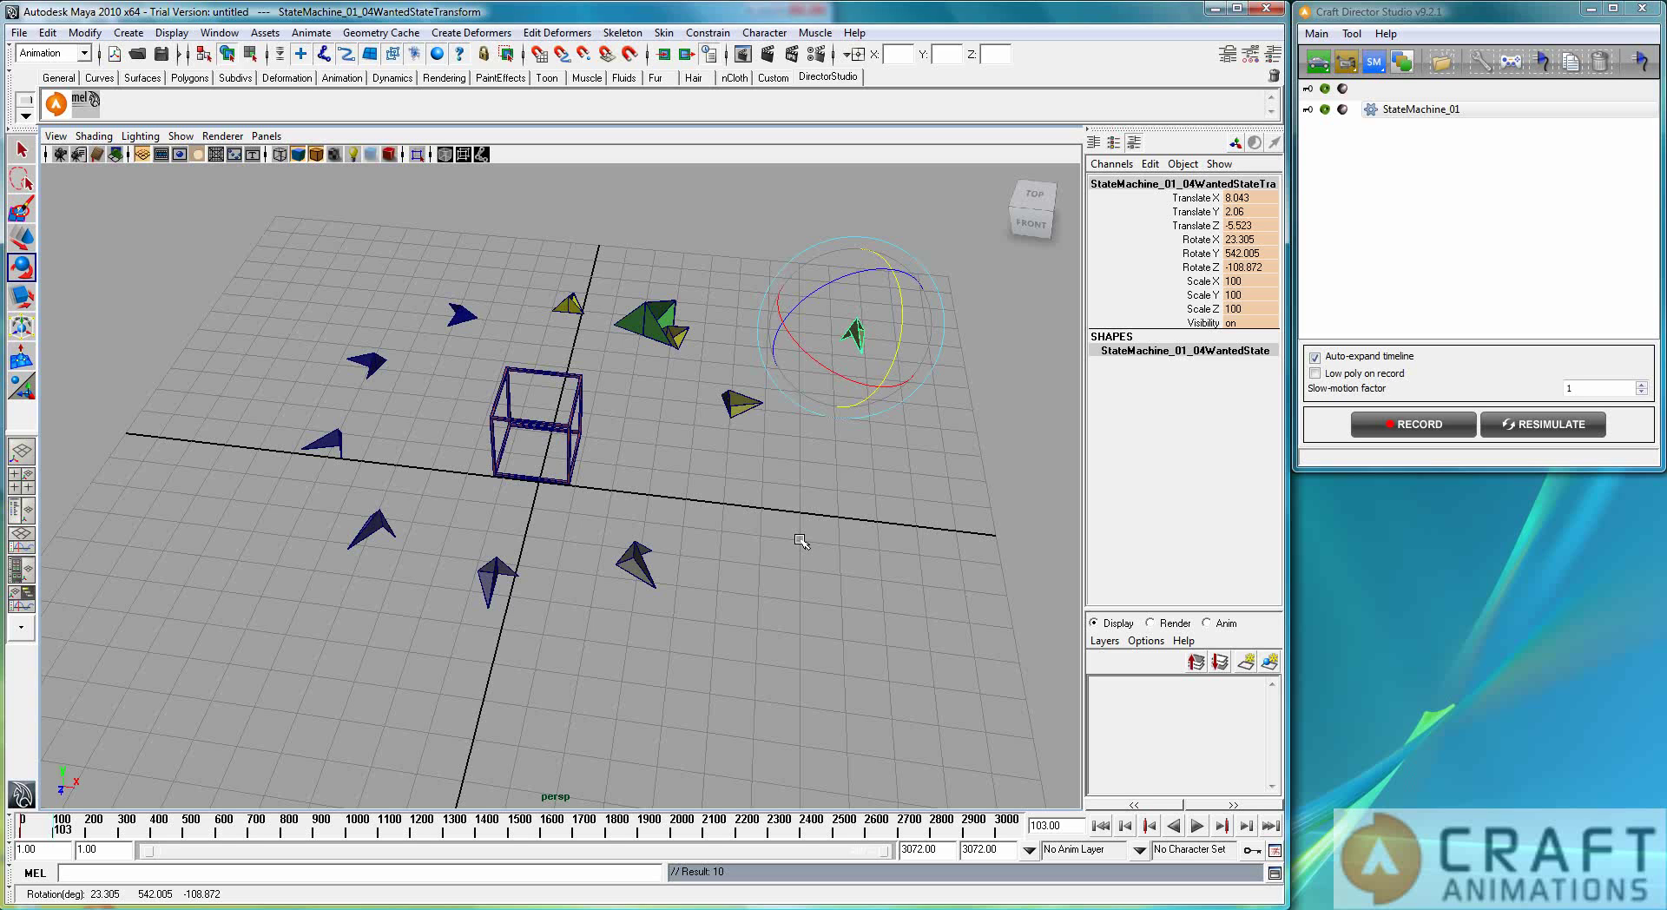
{"action": "key", "text": "alt+v"}
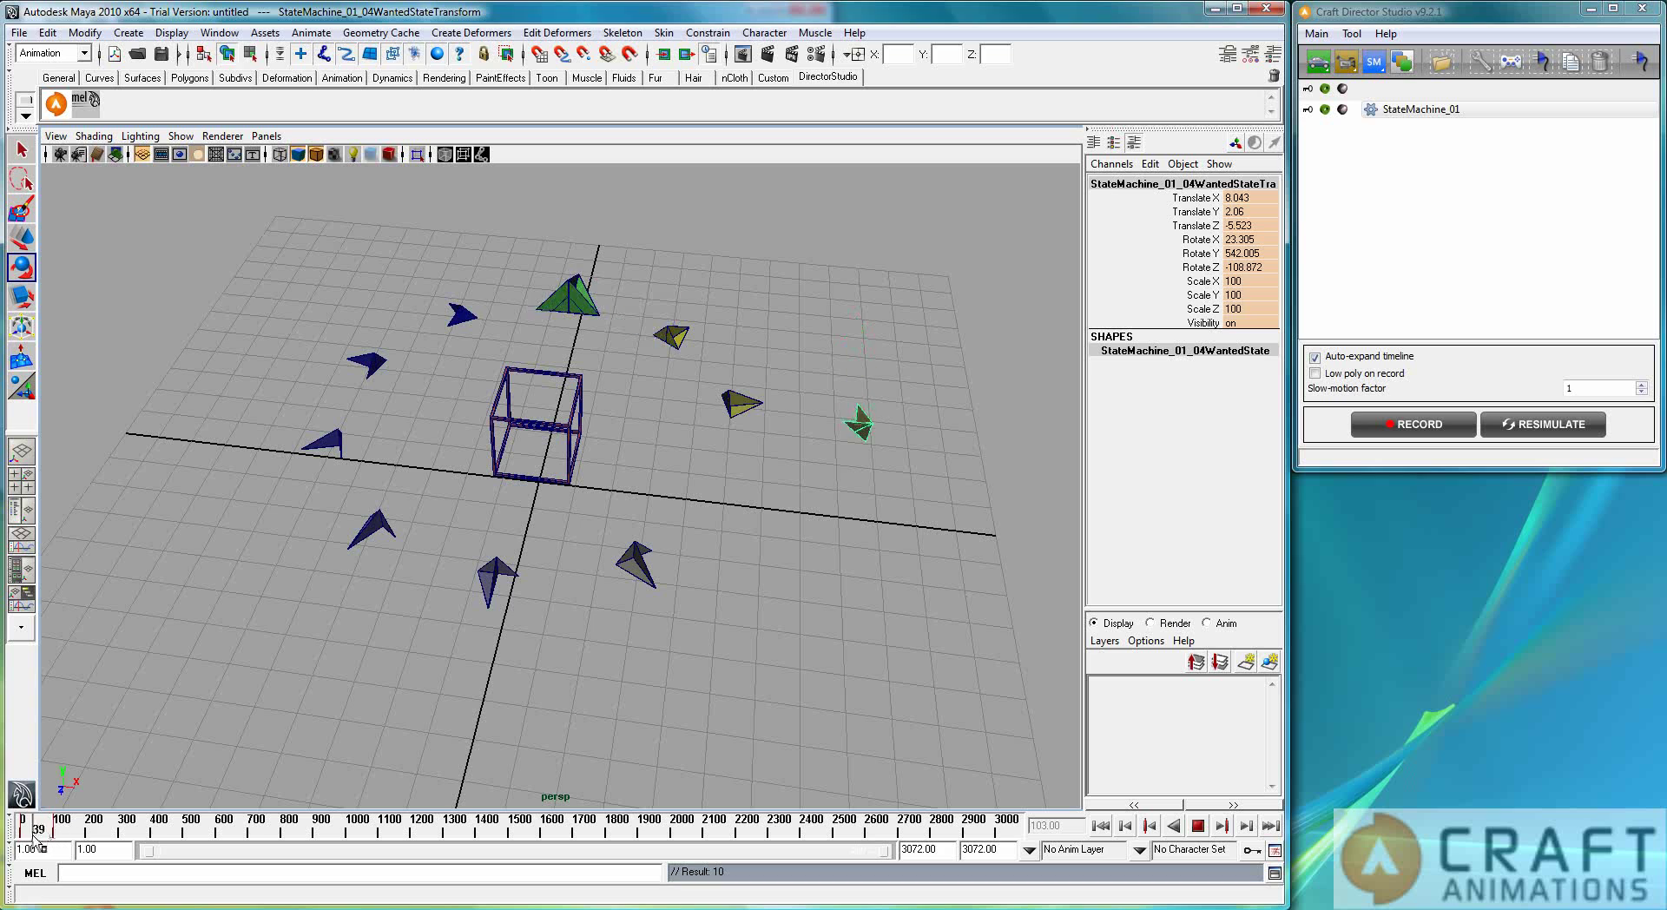
Step: Stop playback and record the current state chasing the animated pyramid, retaking and stopping at frame 149
{"action": "left_click", "coordinate": [26, 840]}
{"action": "left_click_drag", "start_coordinate": [958, 660], "coordinate": [852, 624], "text": "alt"}
{"action": "middle_click_drag", "start_coordinate": [851, 612], "coordinate": [665, 591], "text": "alt"}
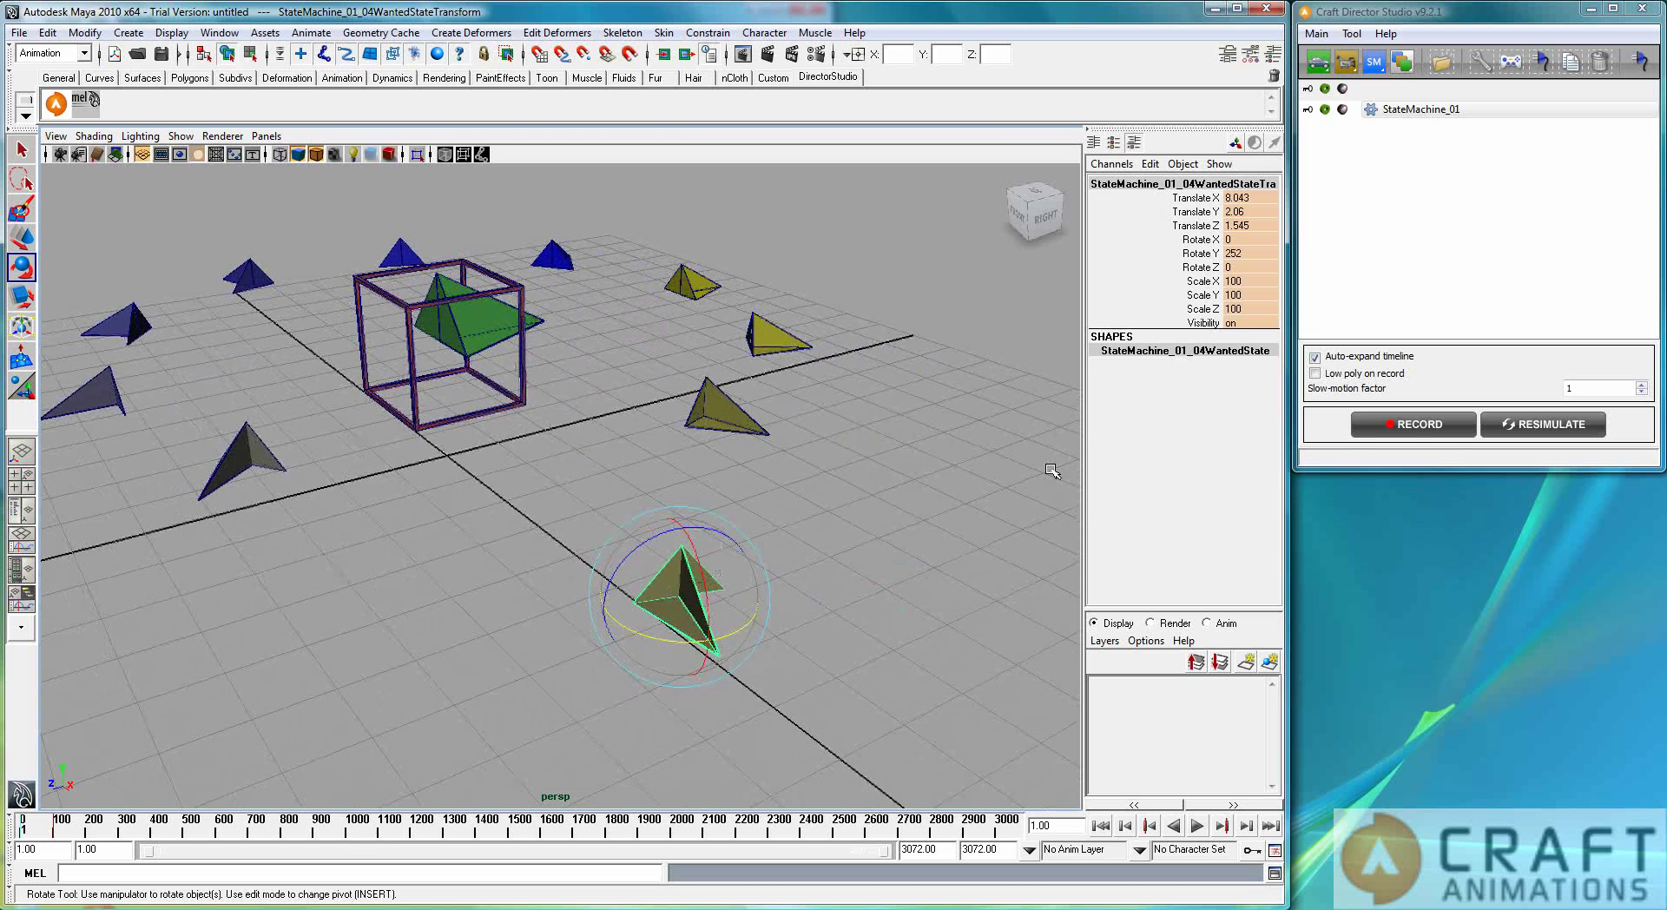
{"action": "left_click", "coordinate": [1414, 423]}
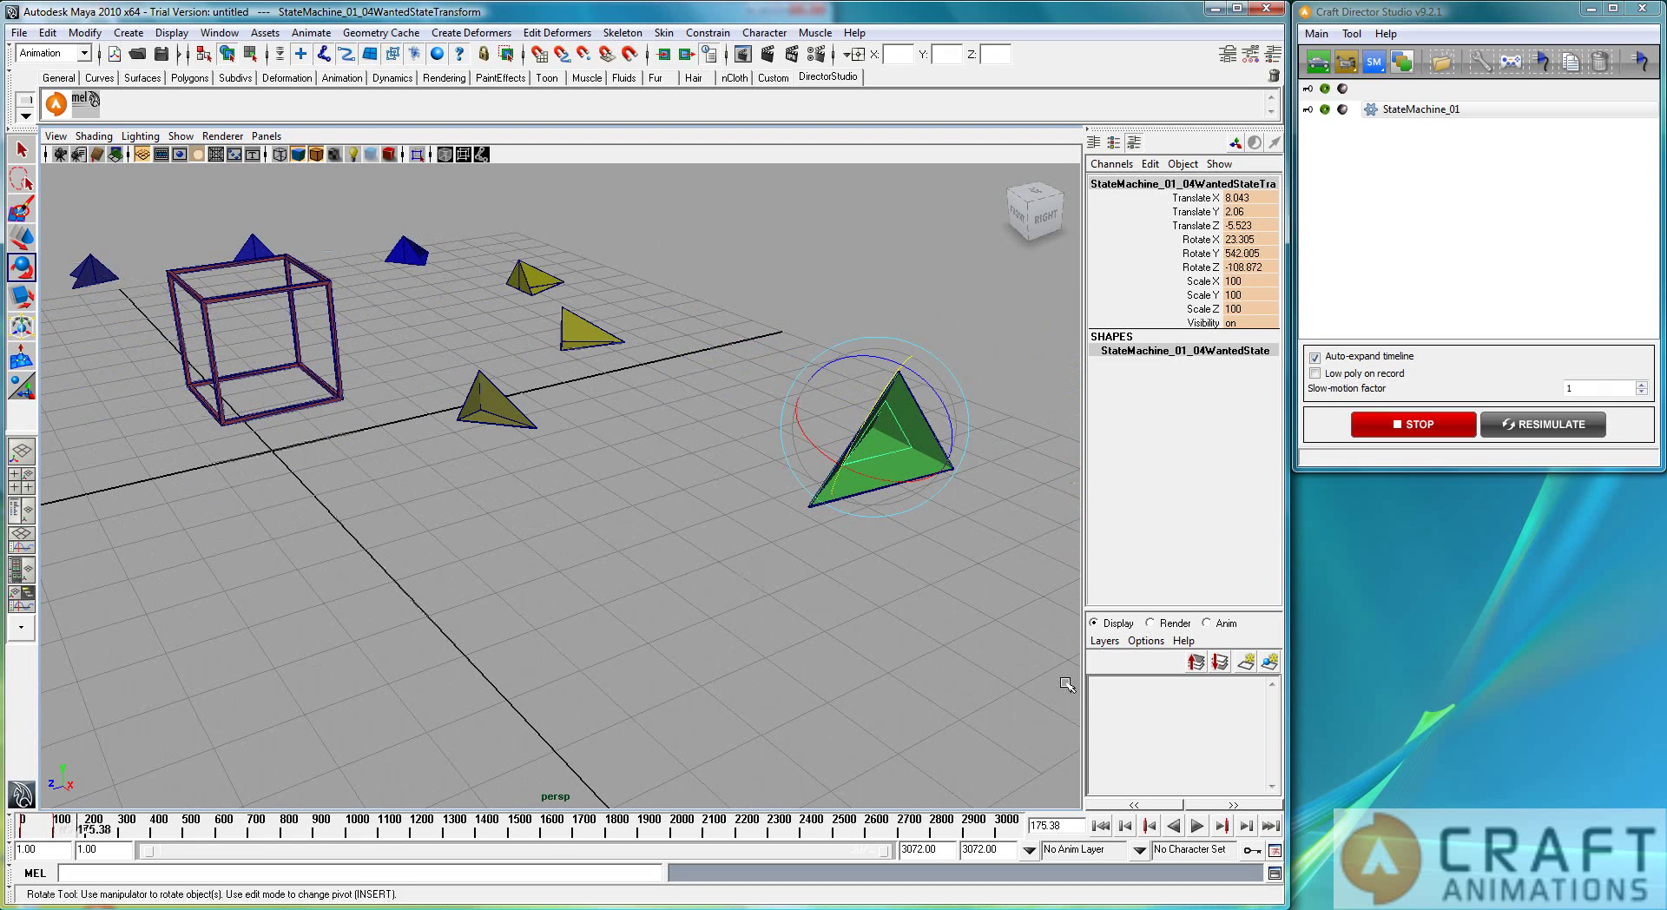
{"action": "left_click", "coordinate": [1423, 425]}
{"action": "left_click", "coordinate": [1424, 425]}
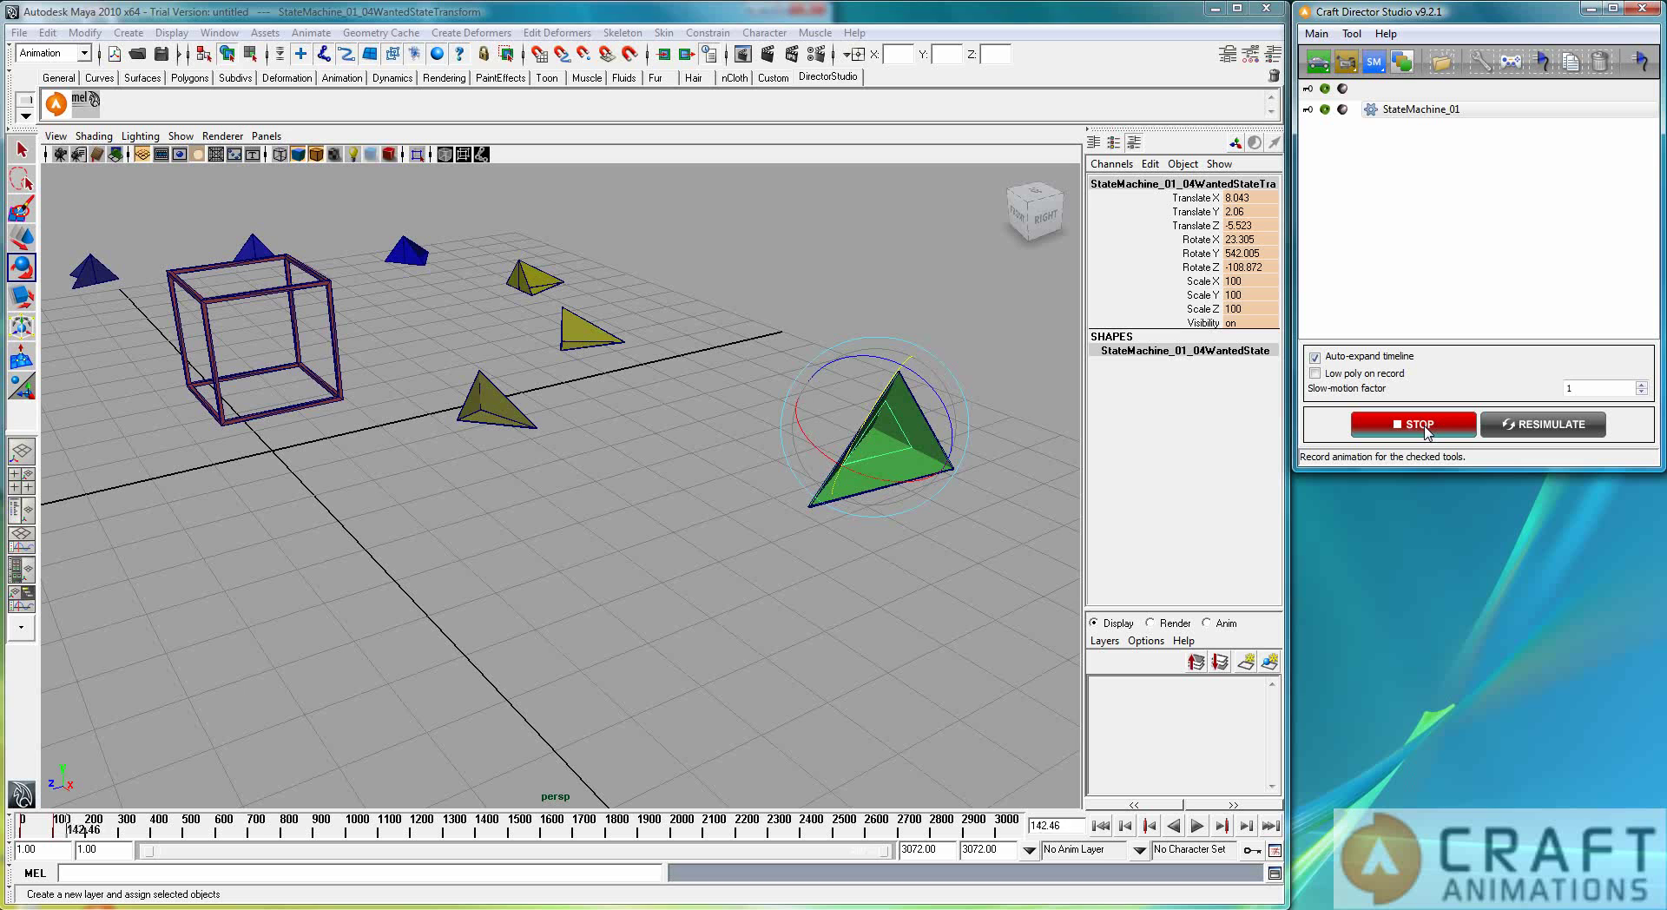
{"action": "left_click", "coordinate": [1424, 426]}
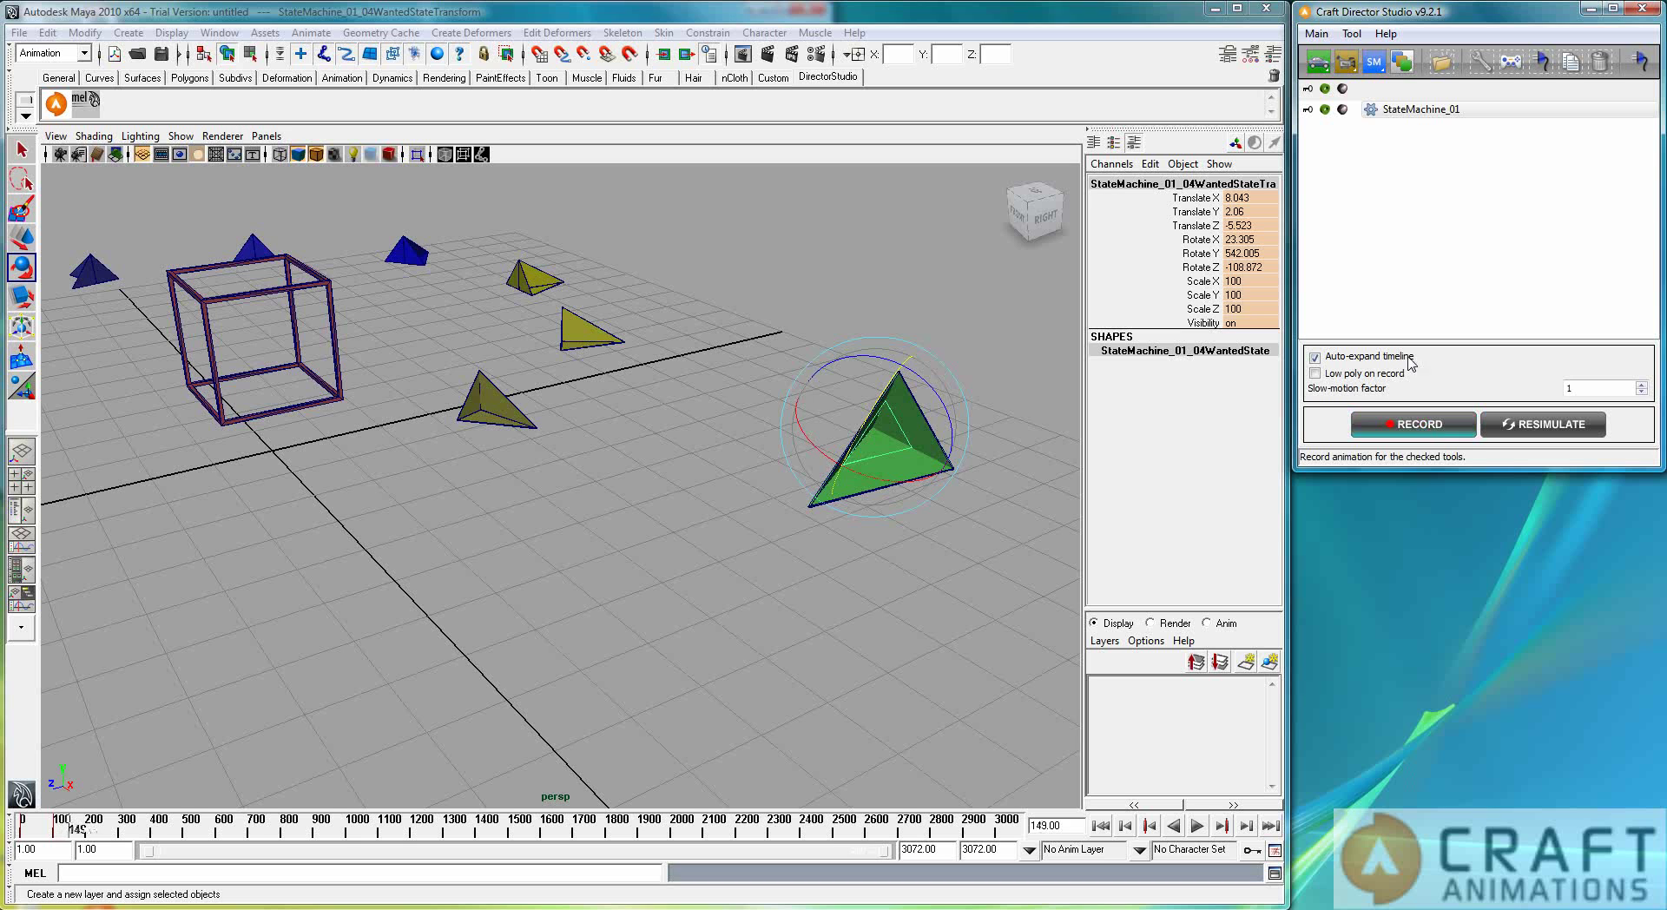
Step: Open StateMachine_01's Start Profile configuration and check Use Simplified Settings
{"action": "double_click", "coordinate": [1452, 112]}
{"action": "left_click_drag", "start_coordinate": [1246, 477], "coordinate": [1246, 528]}
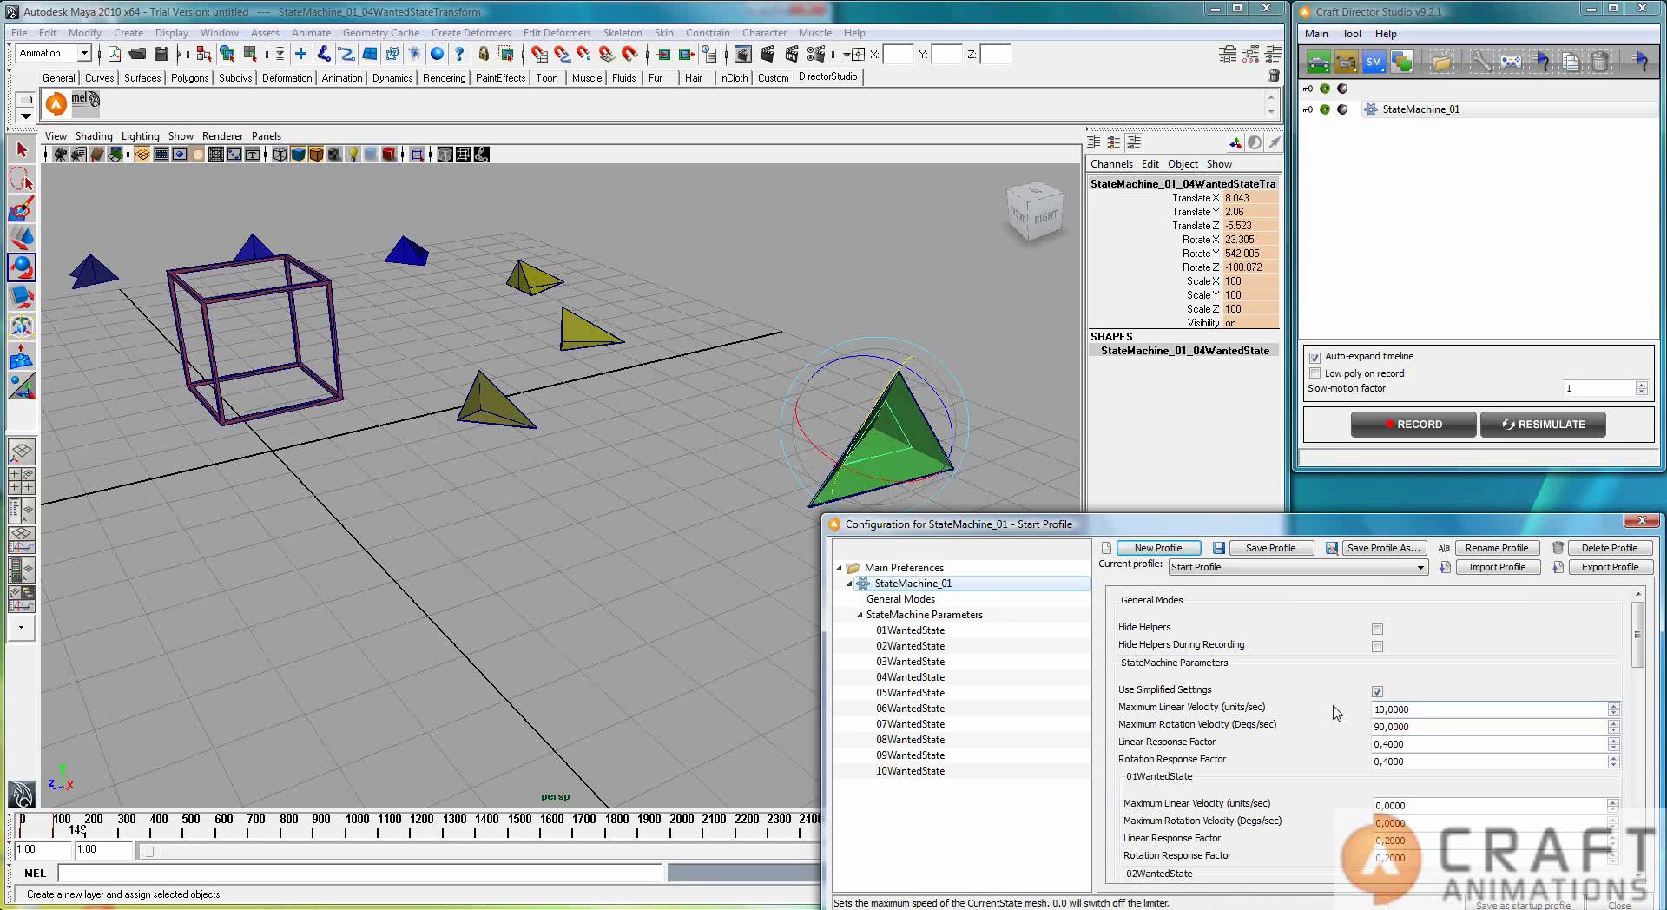
{"action": "mouse_move", "coordinate": [1639, 634]}
{"action": "left_mouse_down"}
{"action": "mouse_move", "coordinate": [1644, 851]}
{"action": "mouse_move", "coordinate": [1639, 629]}
{"action": "left_mouse_up"}
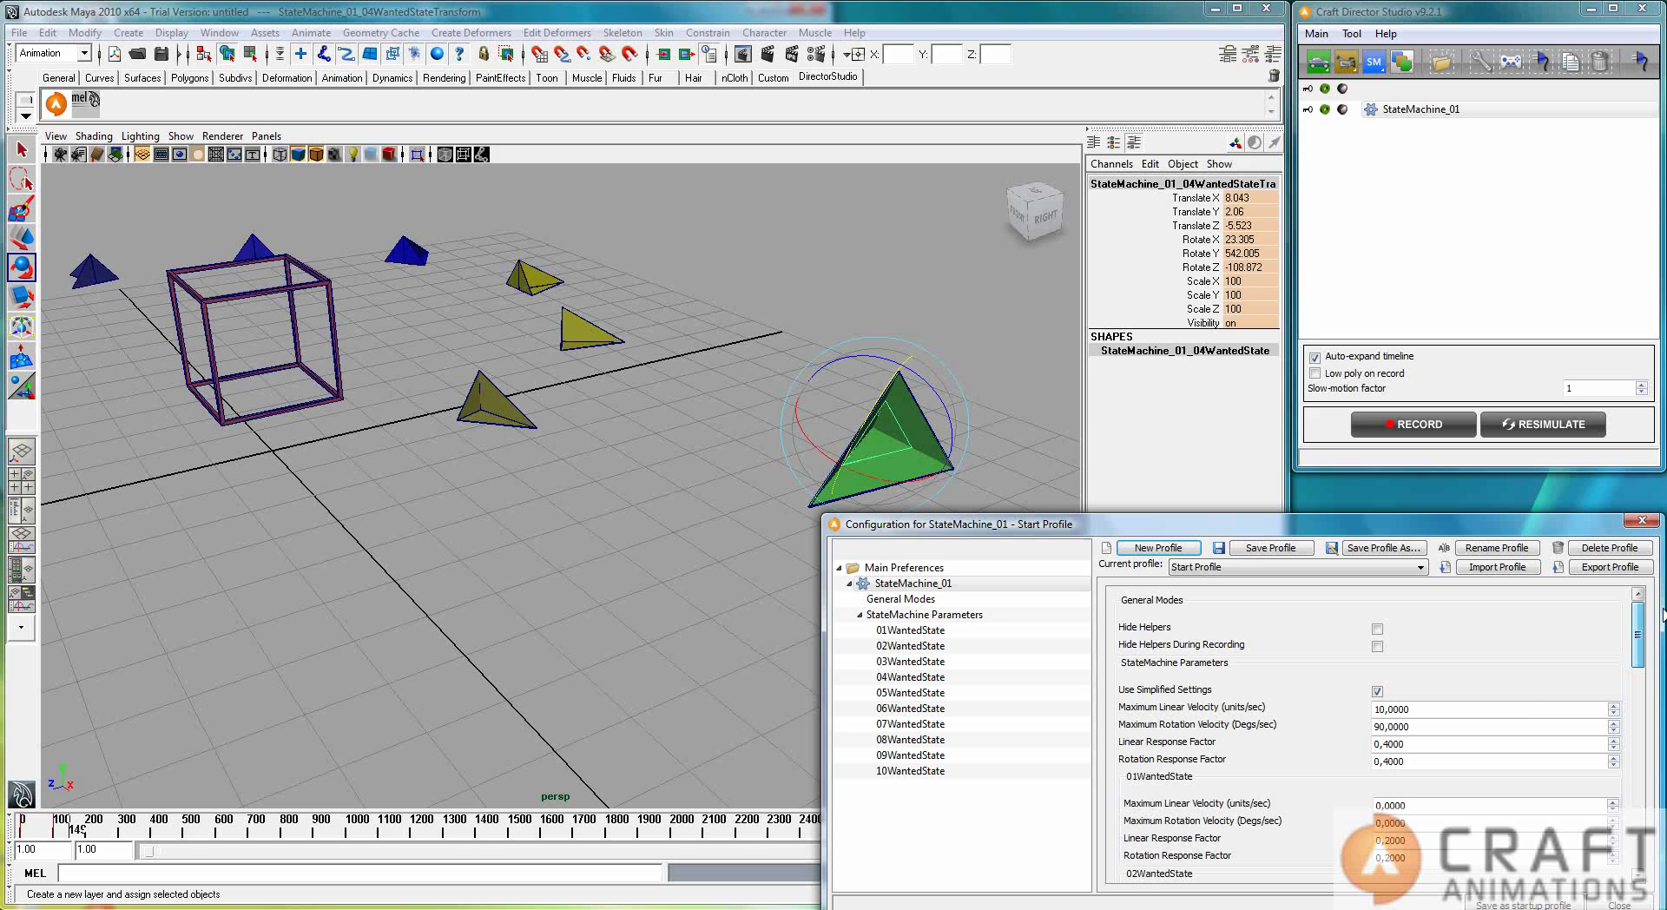
{"action": "left_click", "coordinate": [1377, 691]}
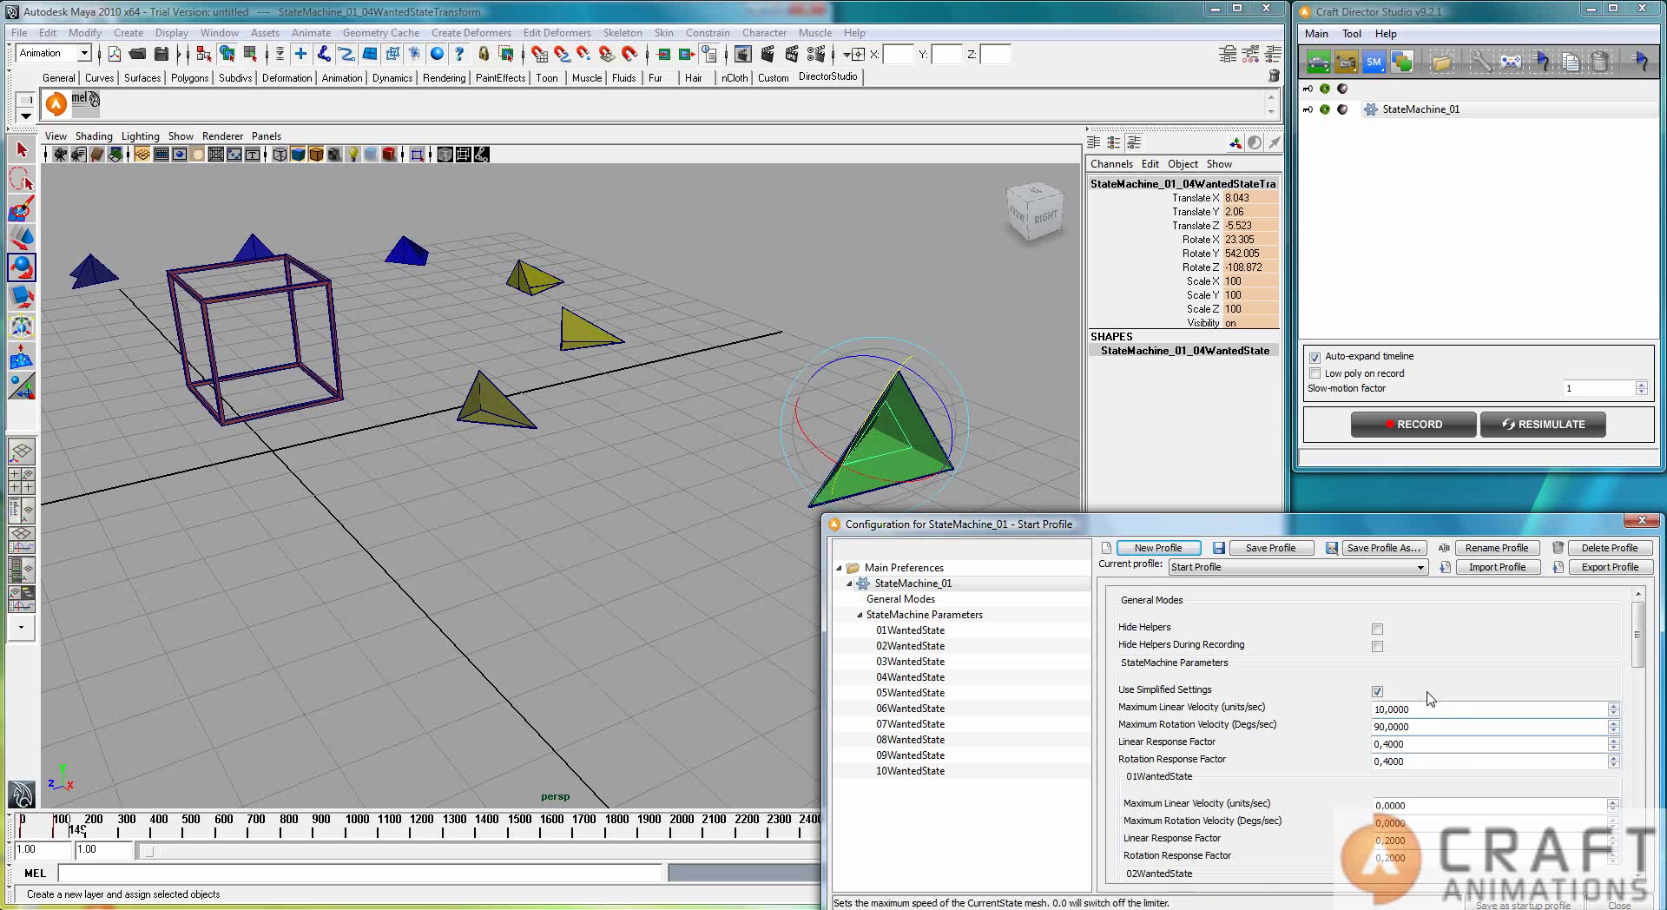
Step: Enter 0 for maximum linear and rotation velocity and both linear and rotation response factors
{"action": "key", "text": "Tab"}
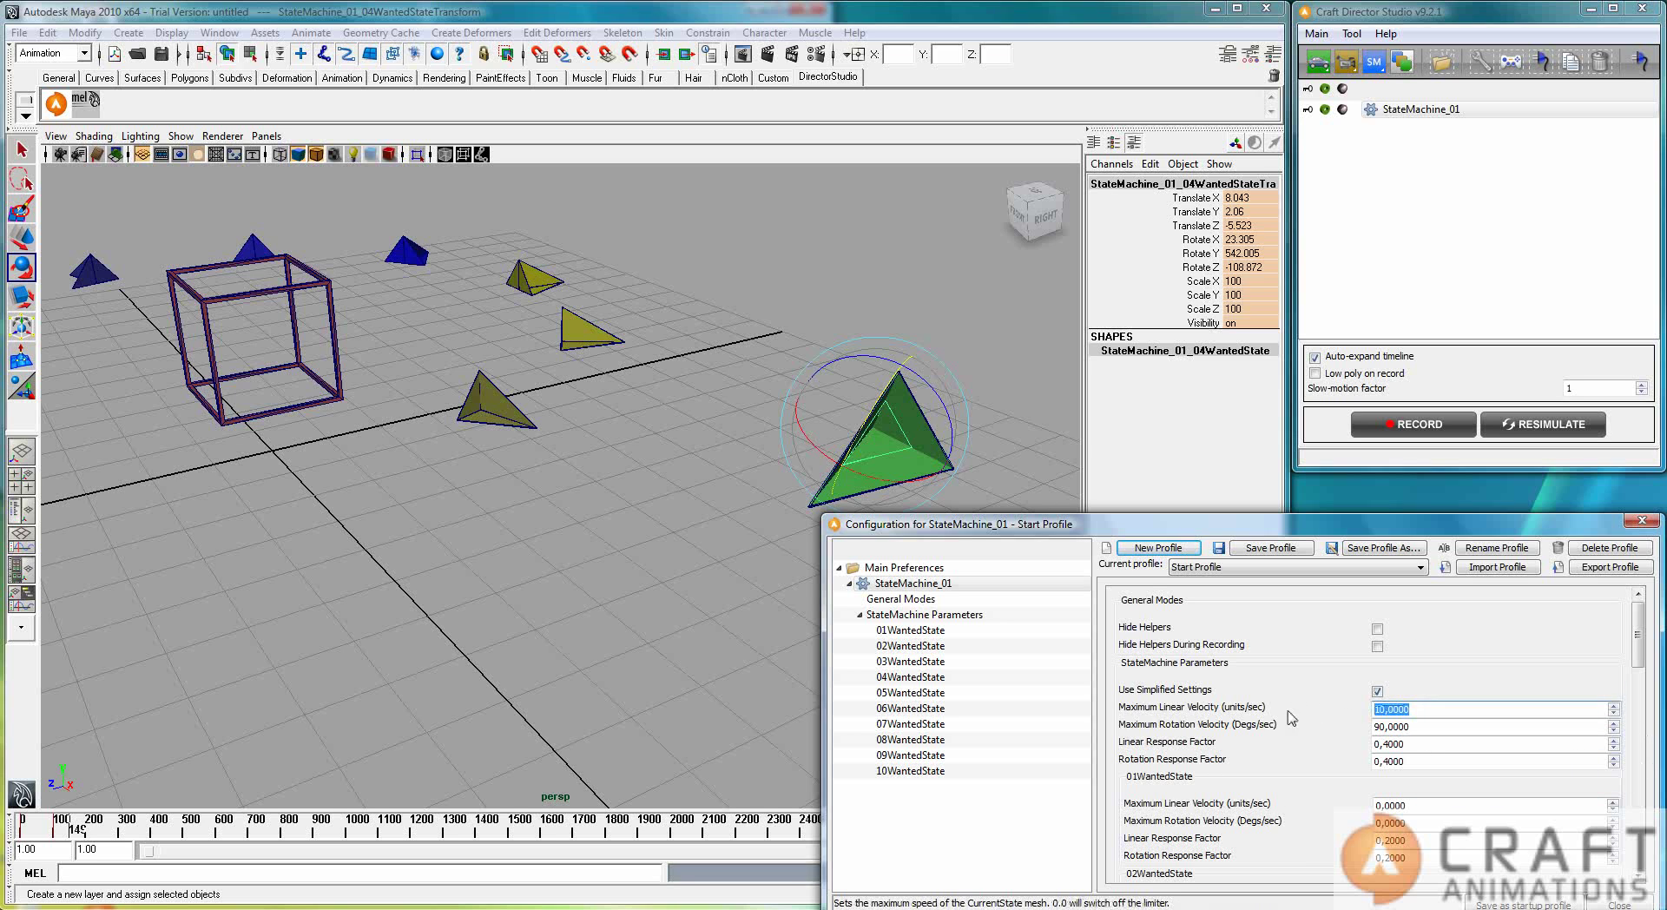
{"action": "type", "text": "0"}
{"action": "key", "text": "Tab"}
{"action": "type", "text": "0"}
{"action": "key", "text": "Tab"}
{"action": "type", "text": "0"}
{"action": "key", "text": "Tab"}
{"action": "type", "text": "0"}
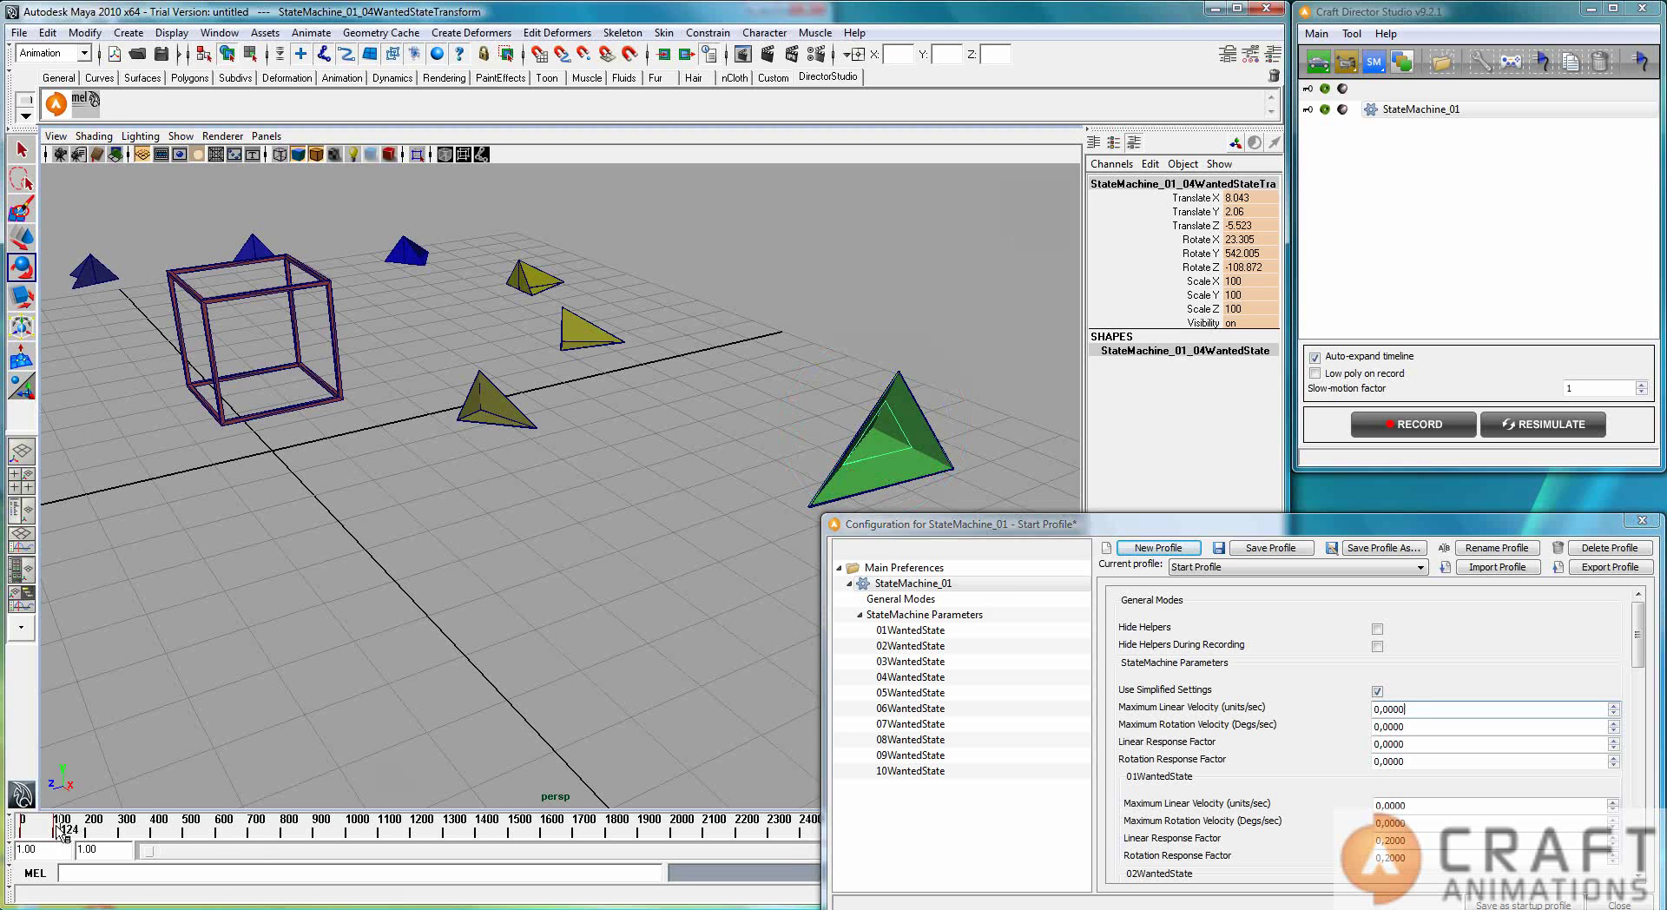
Step: From frame 1, record a new take with zeroed velocity and response settings, stopping around frame 1102
{"action": "left_click", "coordinate": [22, 826]}
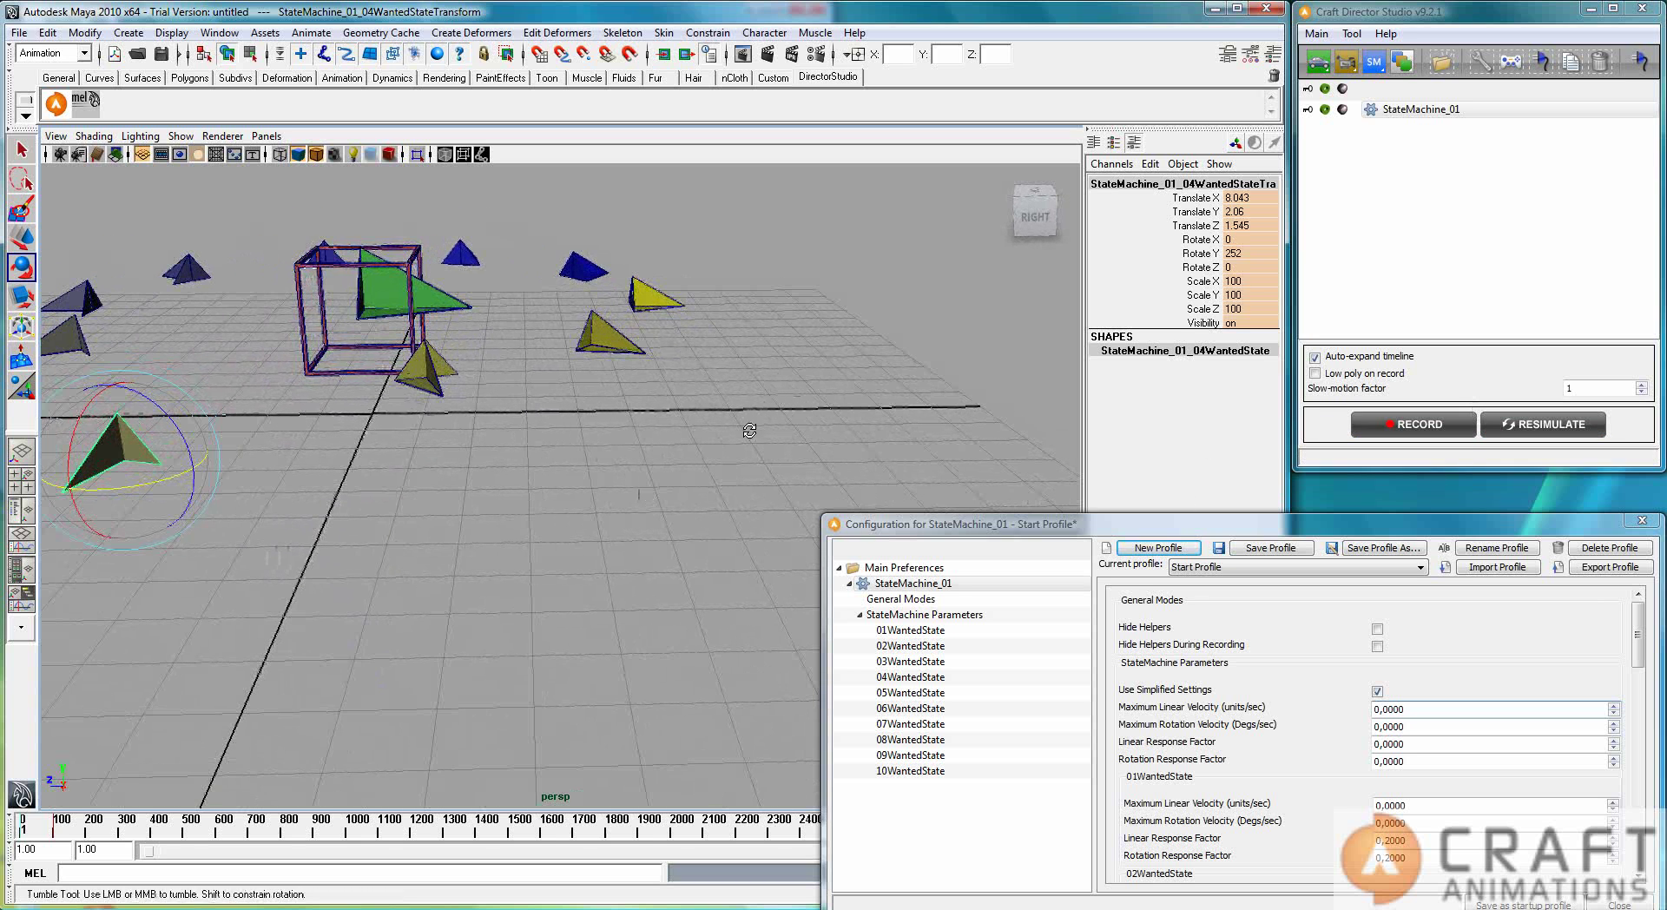
{"action": "left_click", "coordinate": [1406, 426]}
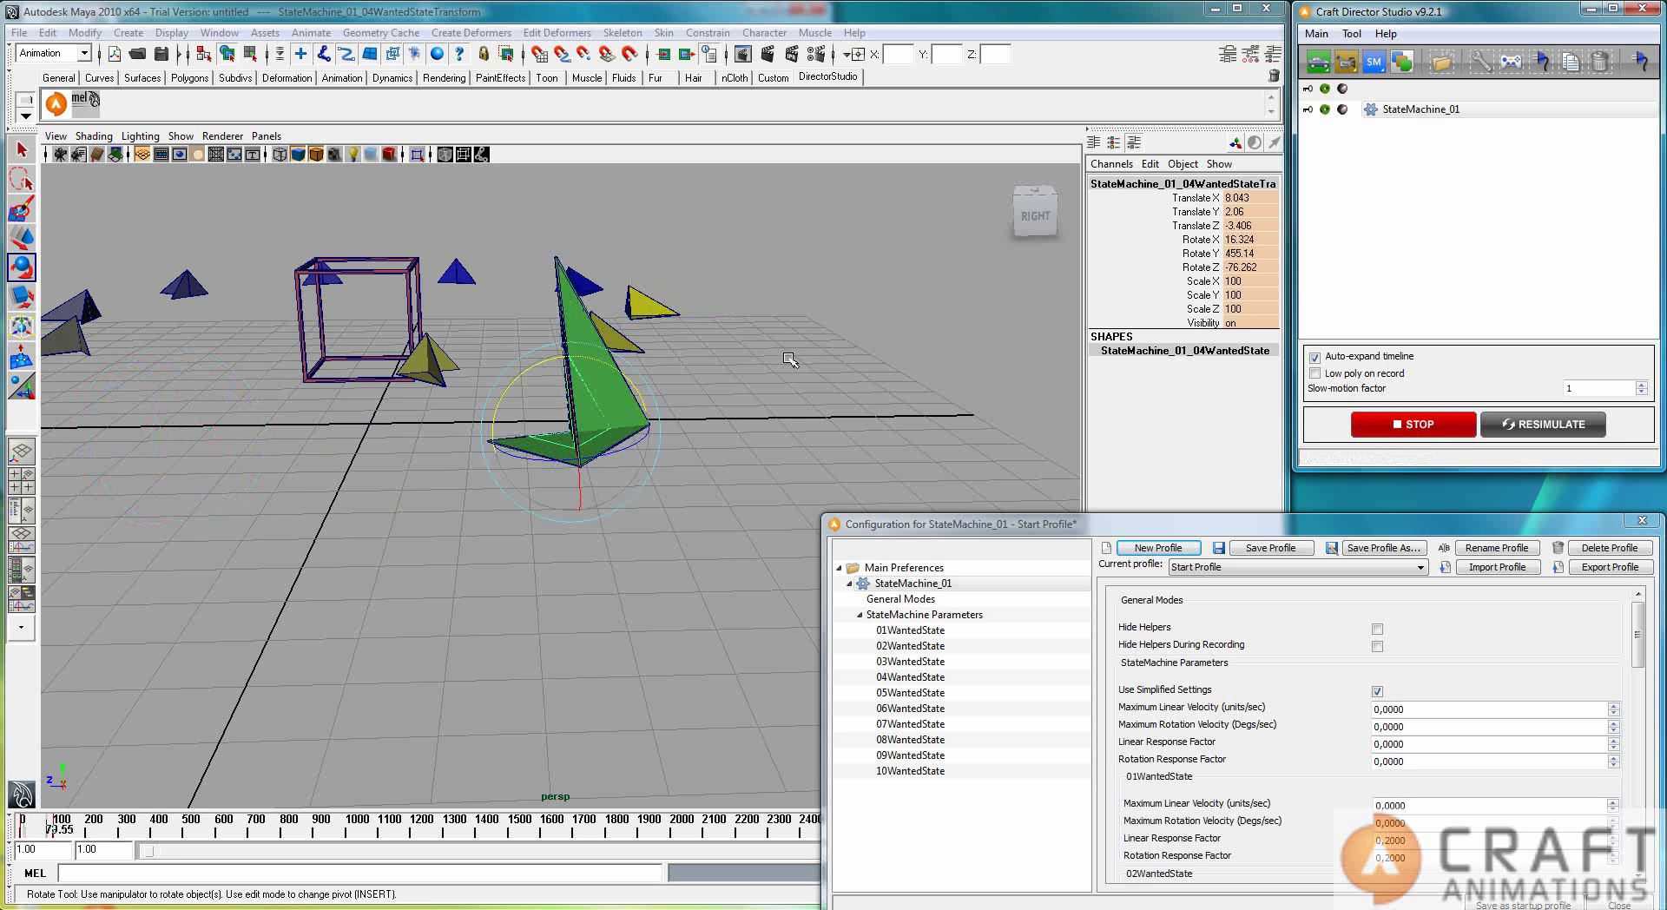
{"action": "left_click", "coordinate": [556, 539]}
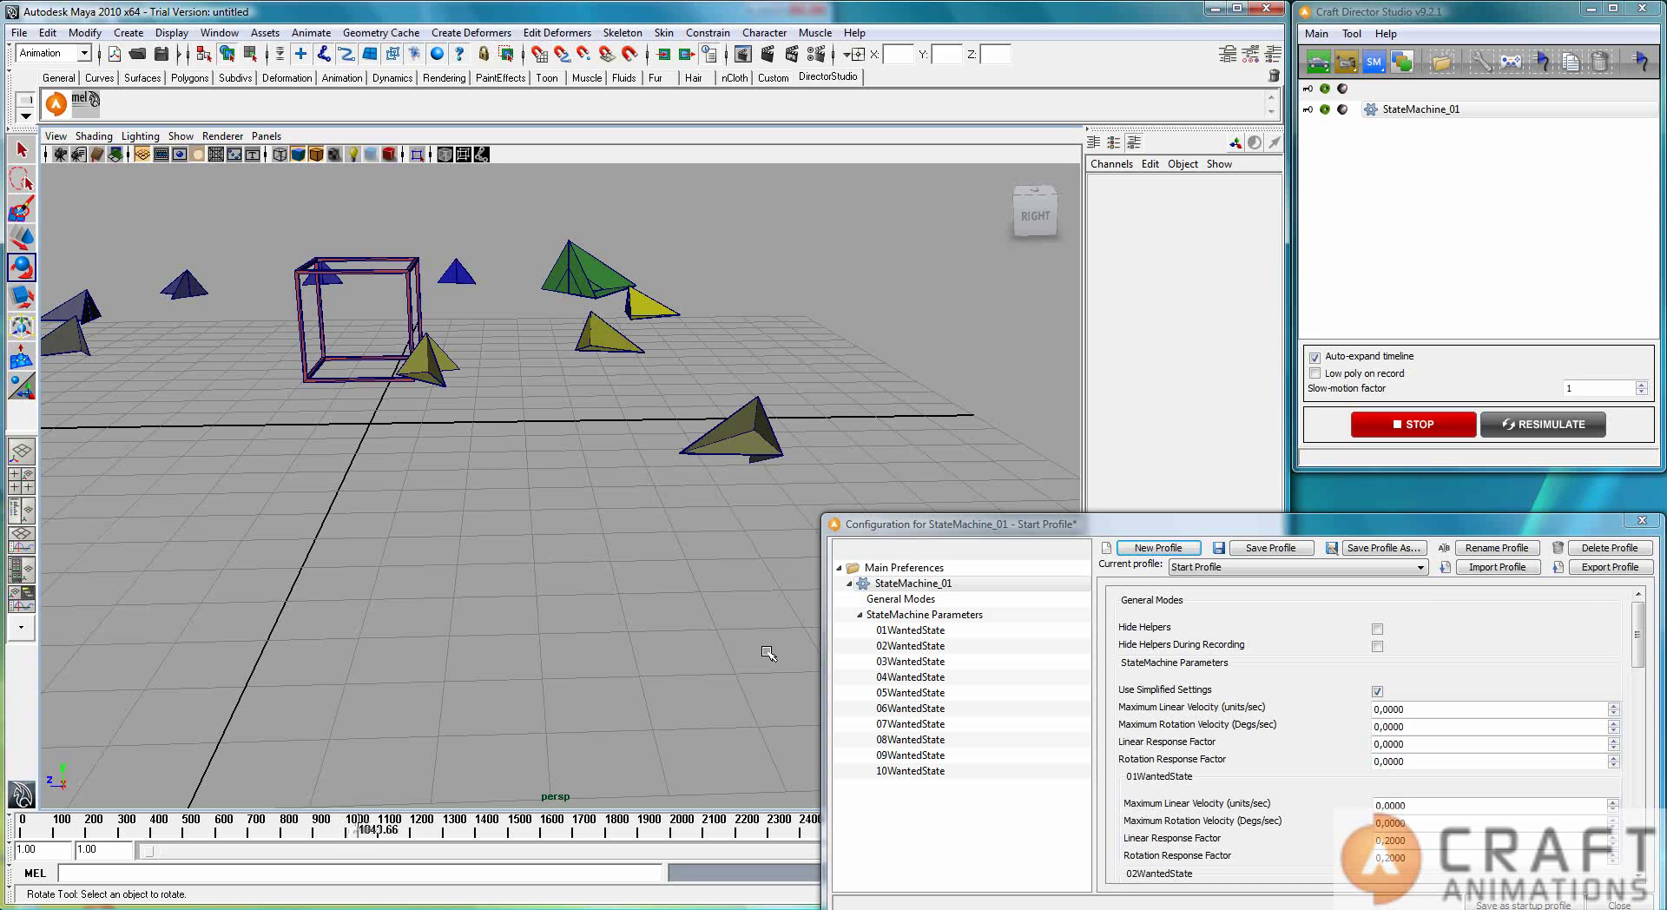
{"action": "left_click", "coordinate": [1399, 426]}
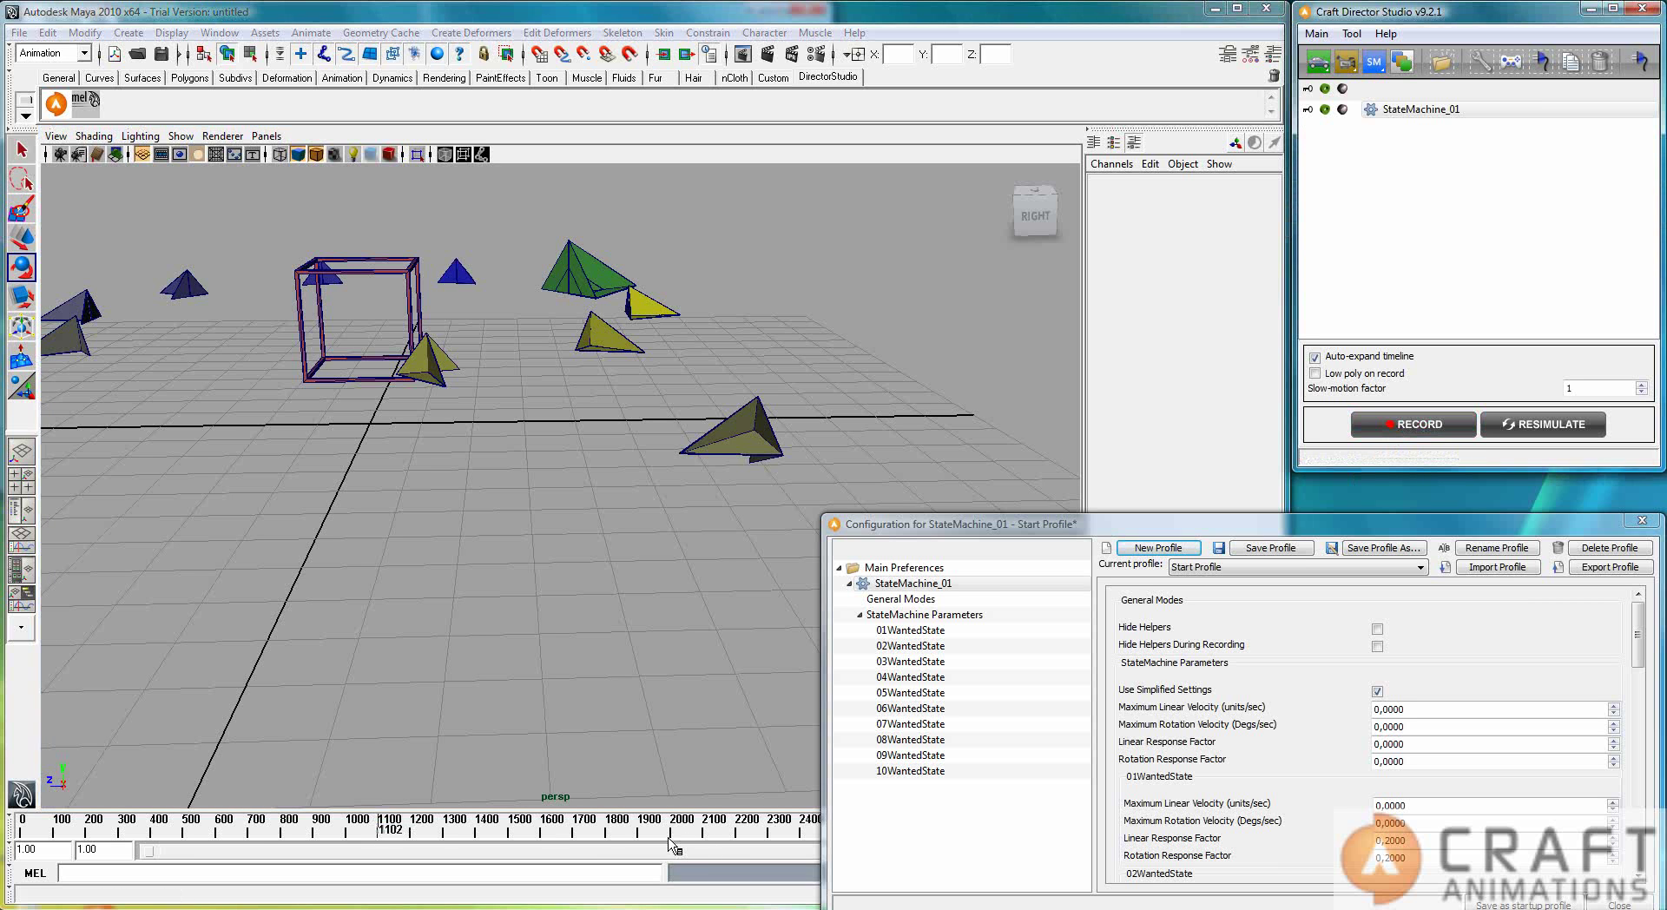
{"action": "left_click_drag", "start_coordinate": [531, 566], "coordinate": [457, 549], "text": "alt"}
{"action": "right_click_drag", "start_coordinate": [457, 548], "coordinate": [634, 513], "text": "alt"}
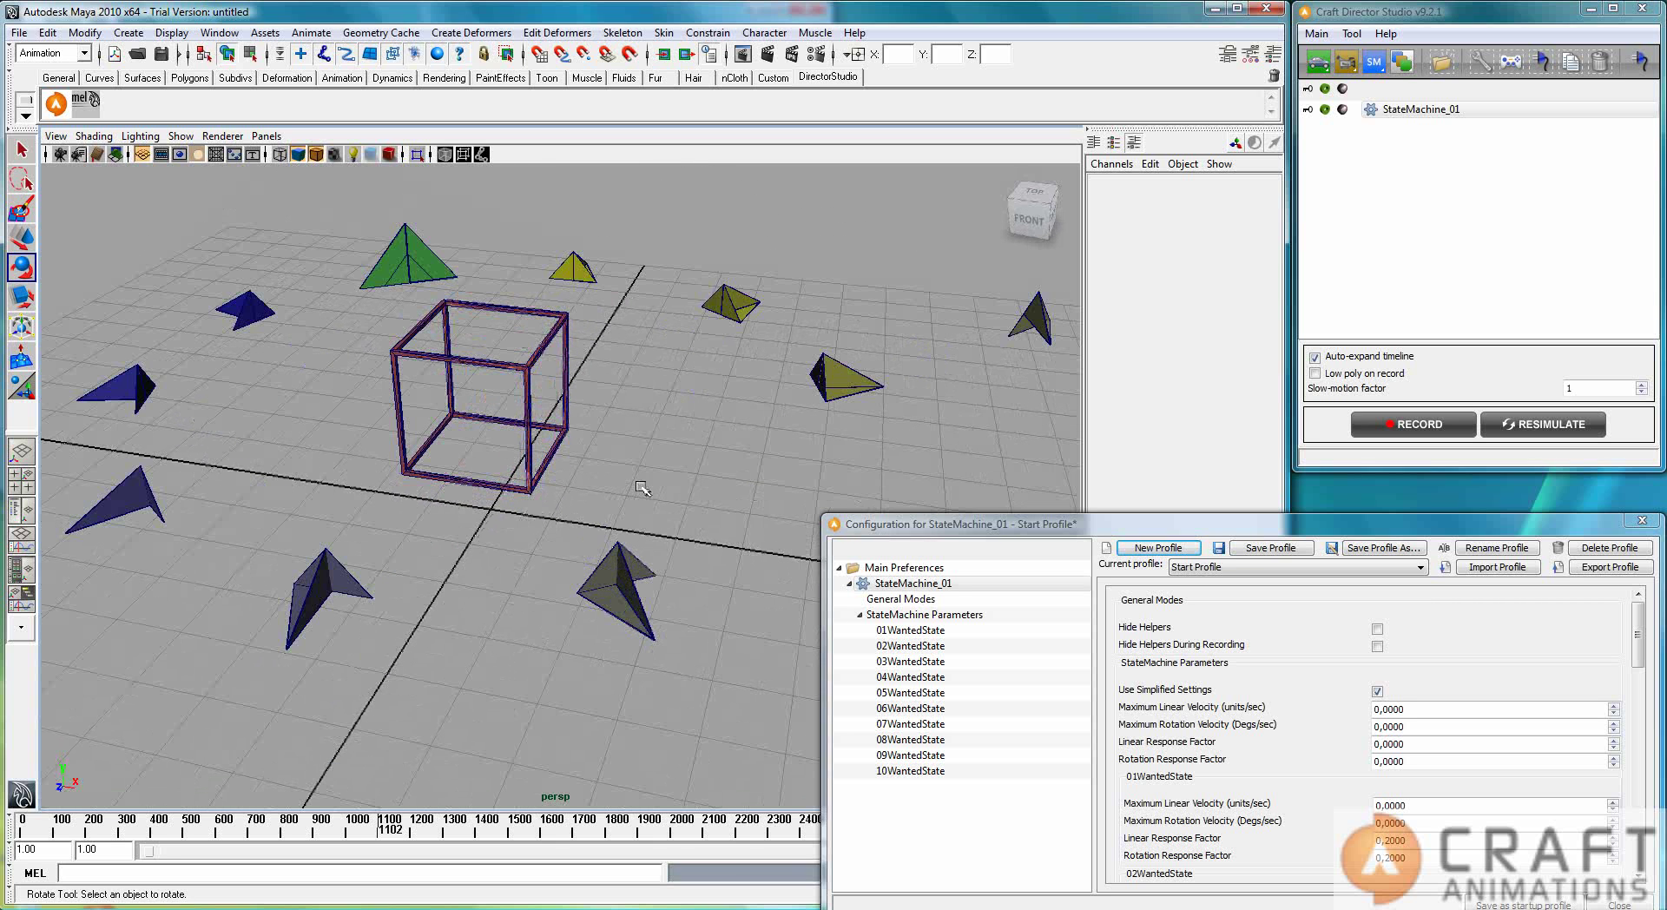